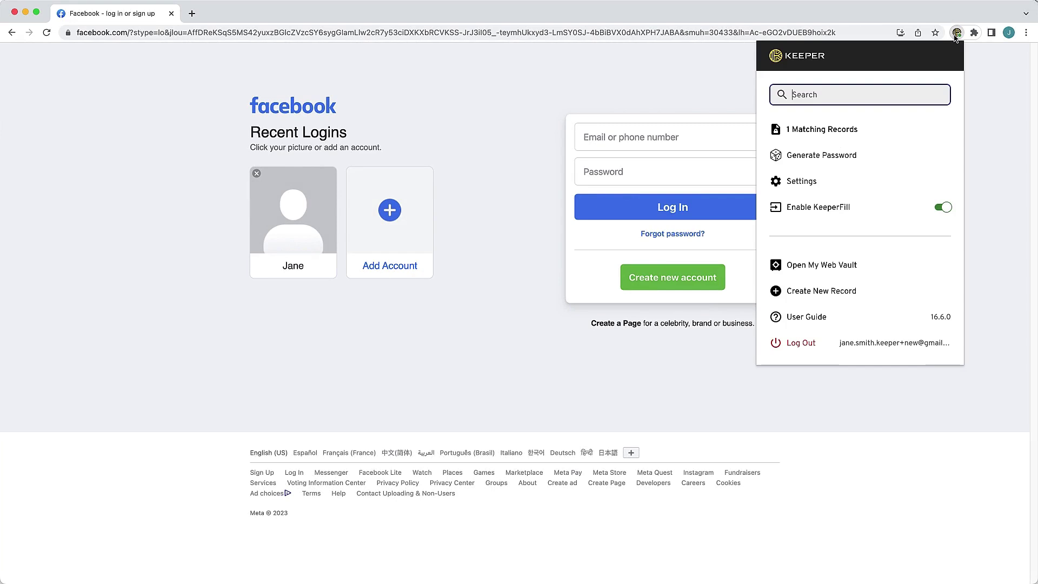
View the saved record KeeperFill matches to the Facebook login page
click(826, 131)
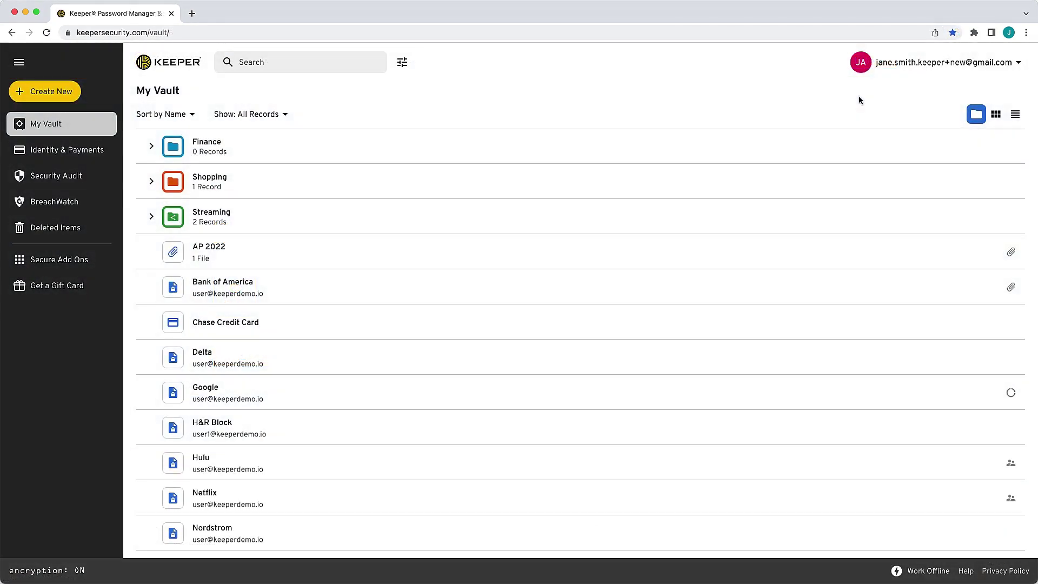
Launch the KeeperFill Browser Extension setup from the web vault's KeeperFill settings
click(910, 63)
click(908, 107)
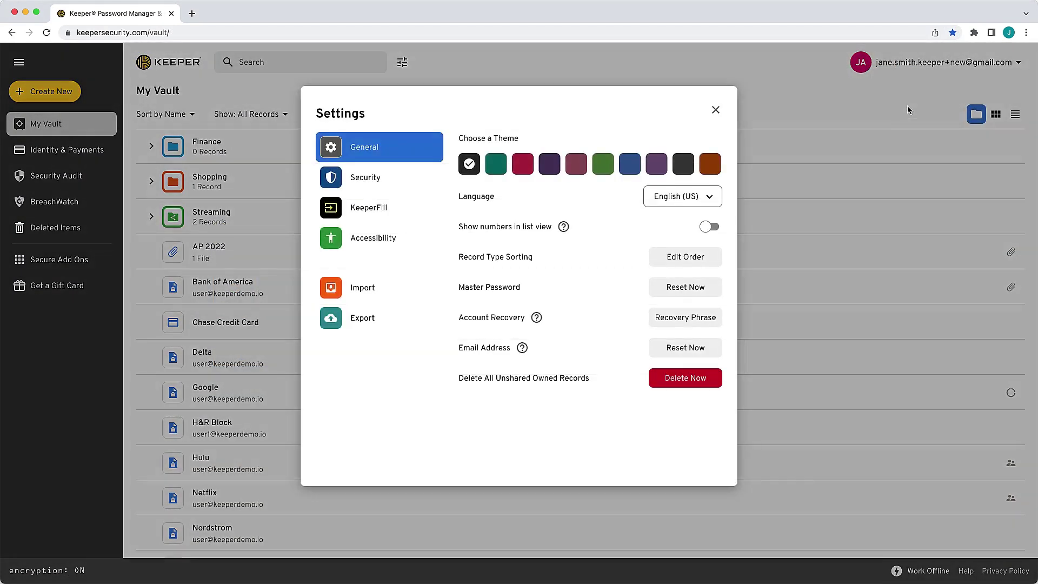
click(366, 217)
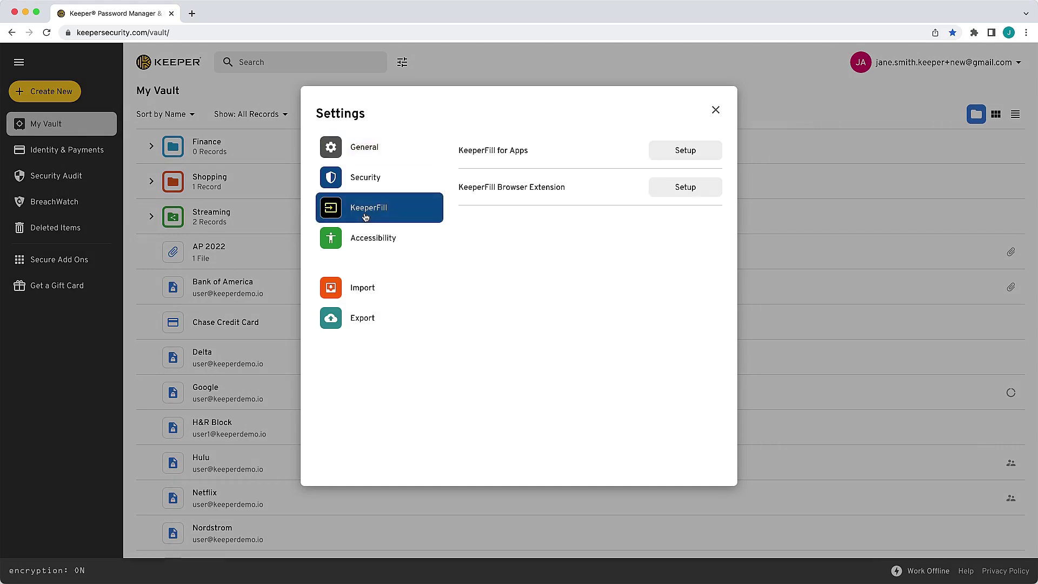
click(678, 189)
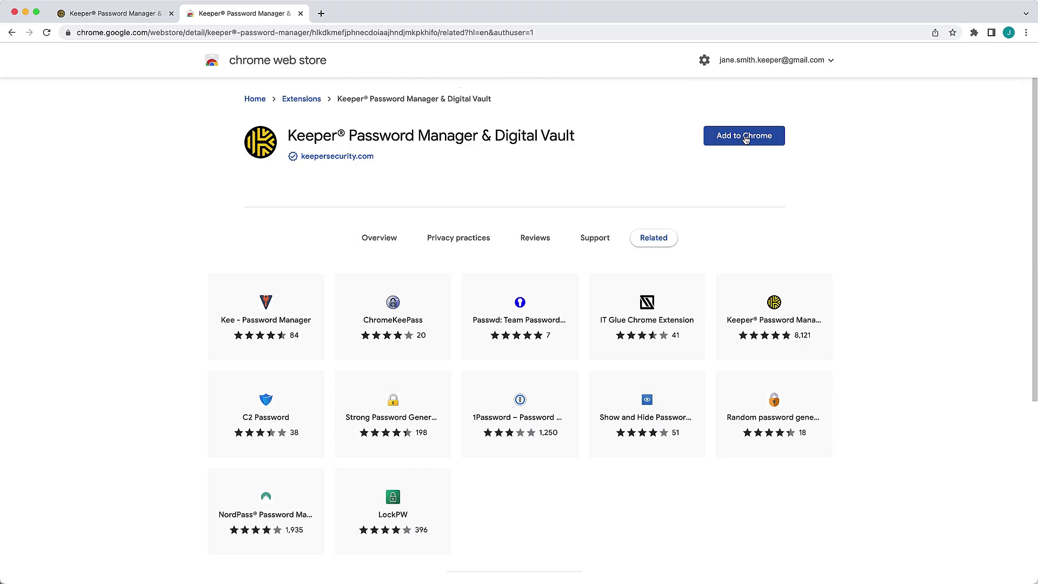
Add the Keeper Password Manager & Digital Vault extension to Chrome
click(746, 139)
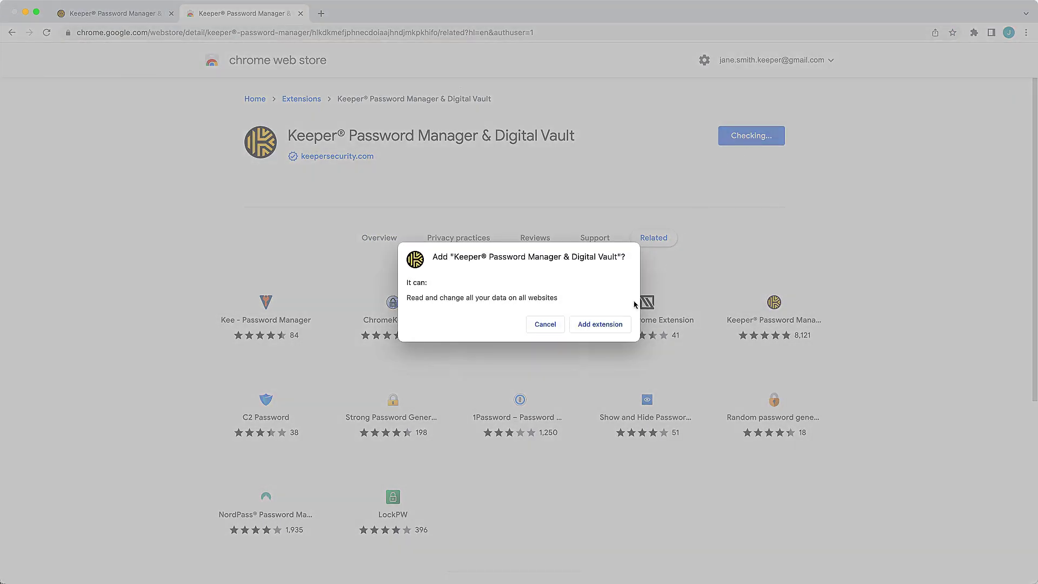
click(611, 327)
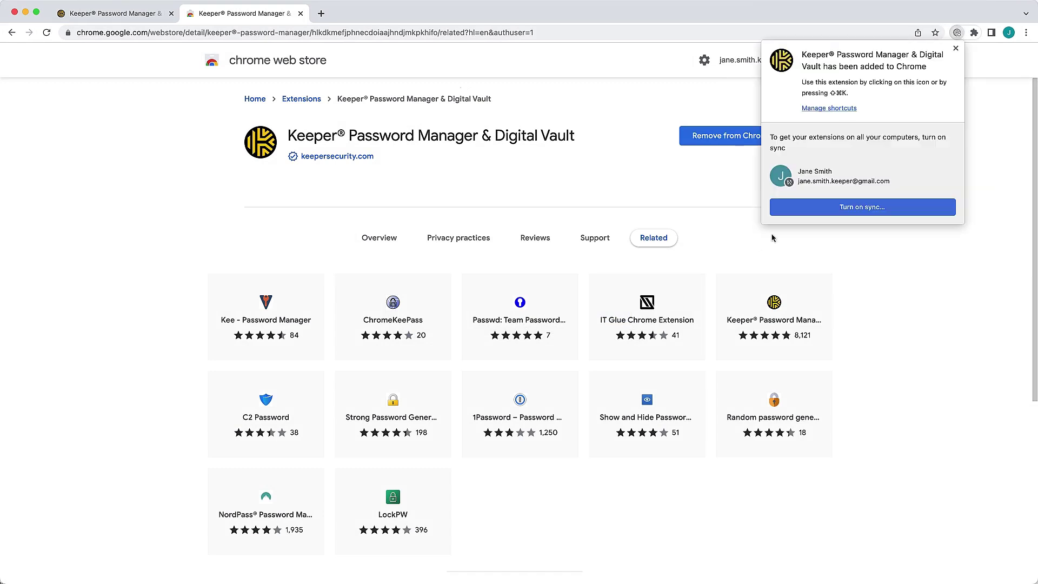
click(955, 48)
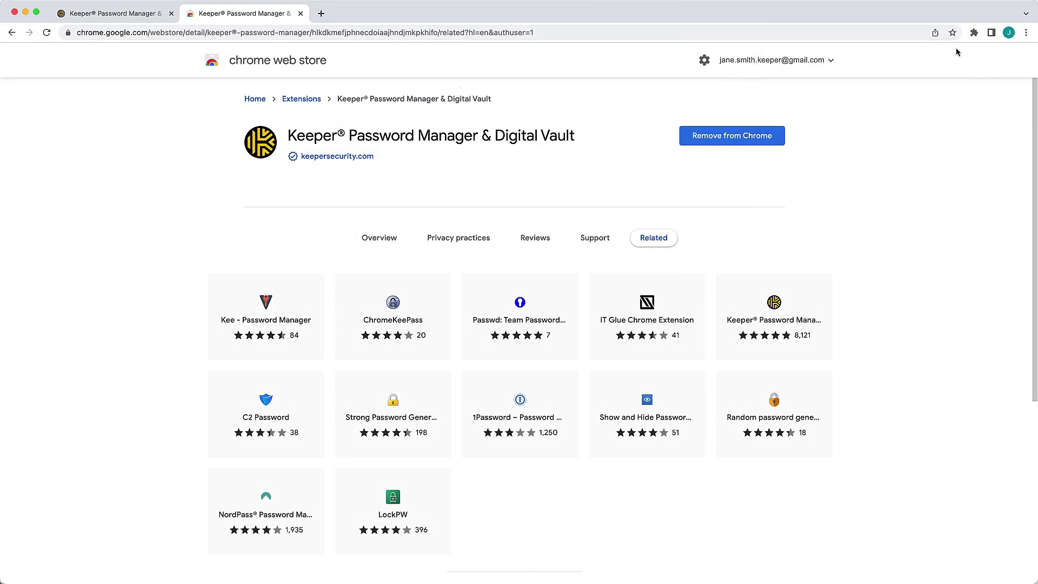
Pin the Keeper extension to the Chrome toolbar and open KeeperFill
click(973, 33)
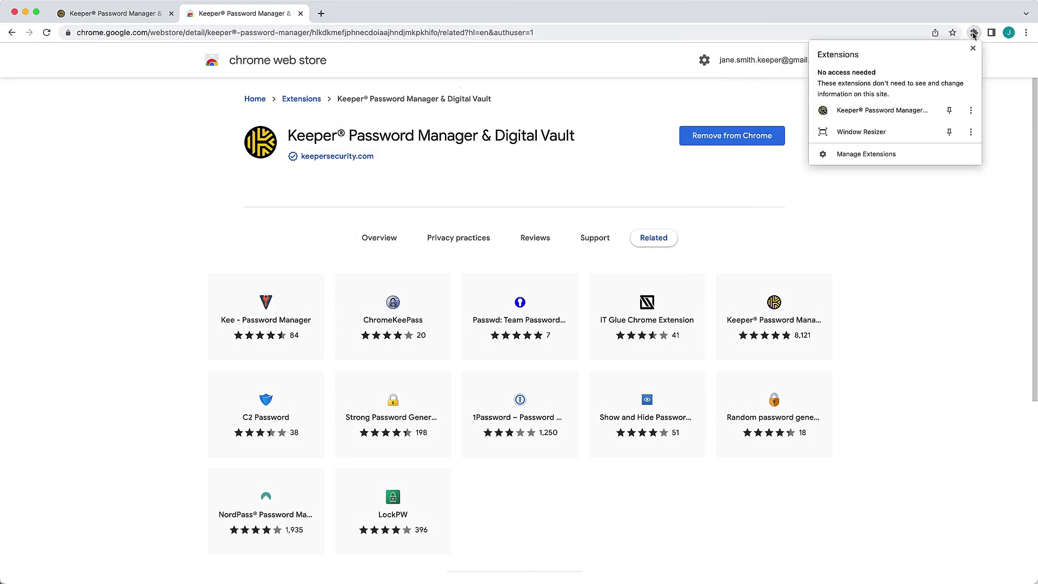
click(950, 112)
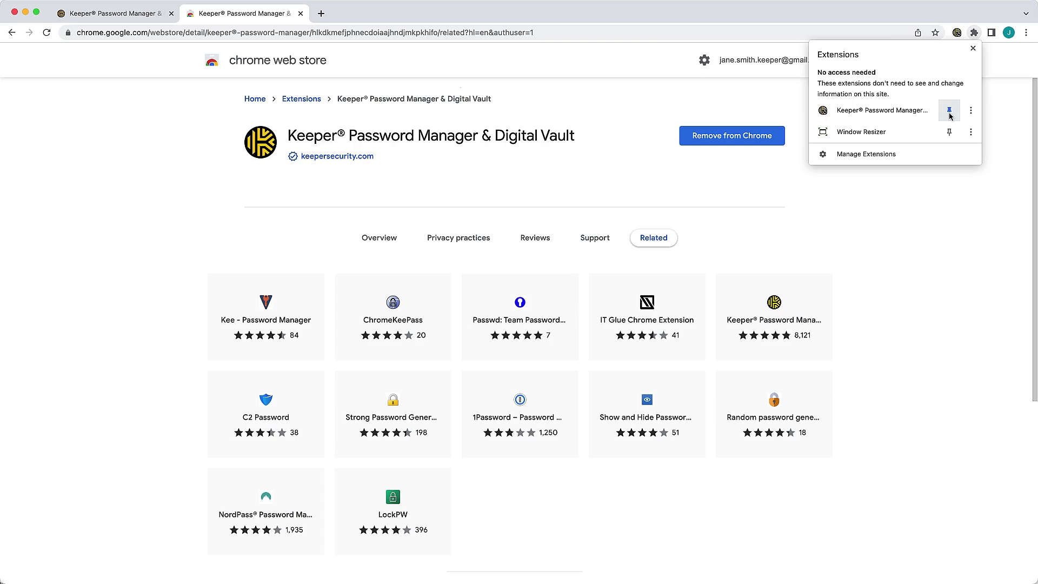
click(997, 106)
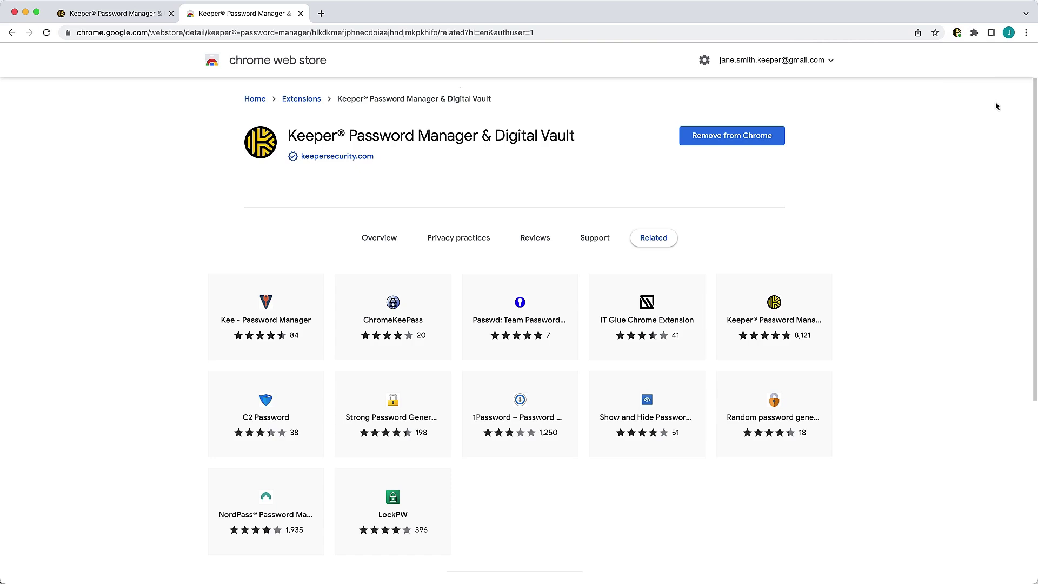
click(956, 33)
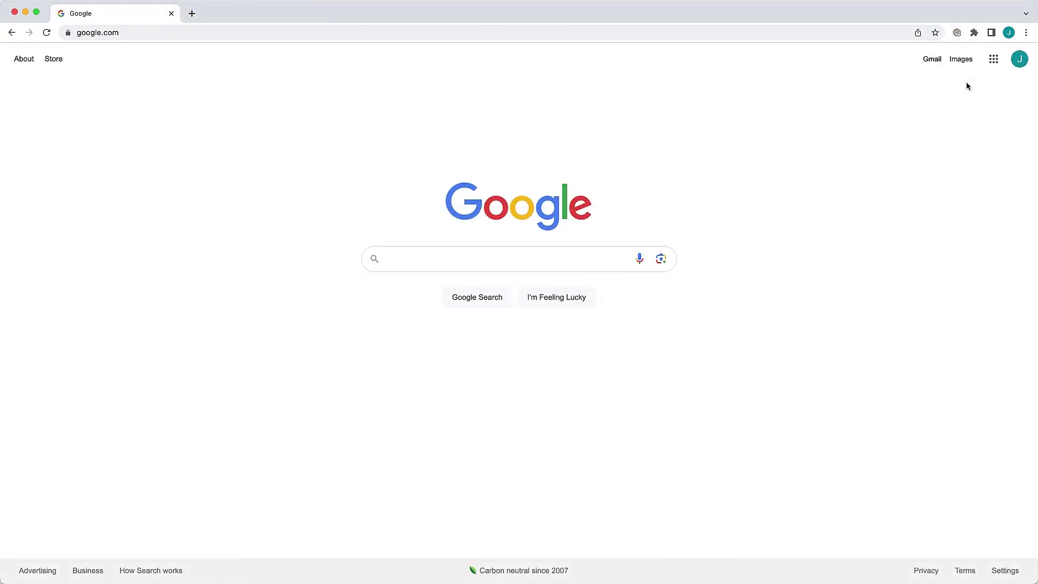
Log in to KeeperFill using the remembered account email and the master password
click(958, 33)
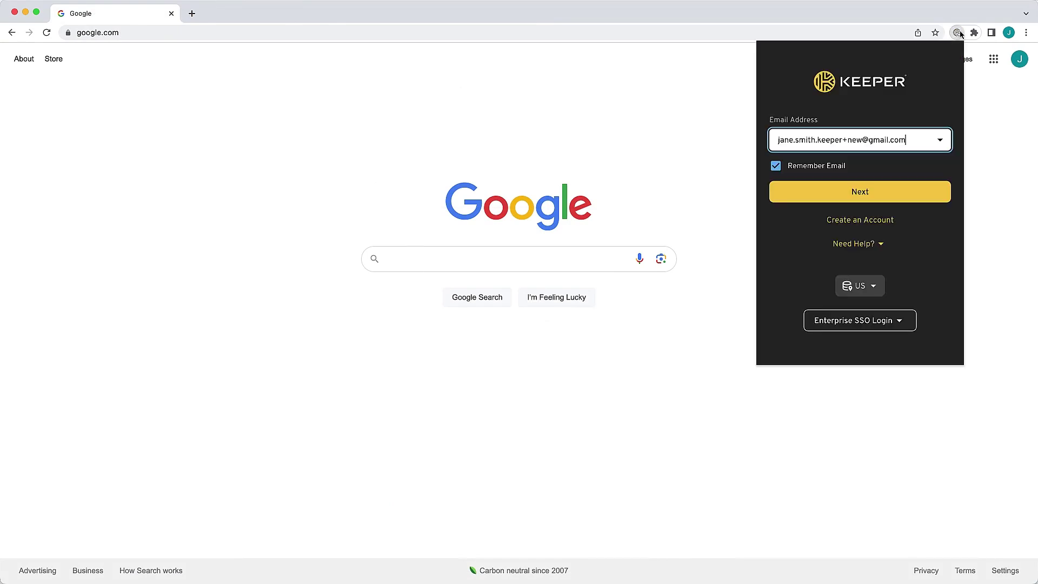
click(878, 195)
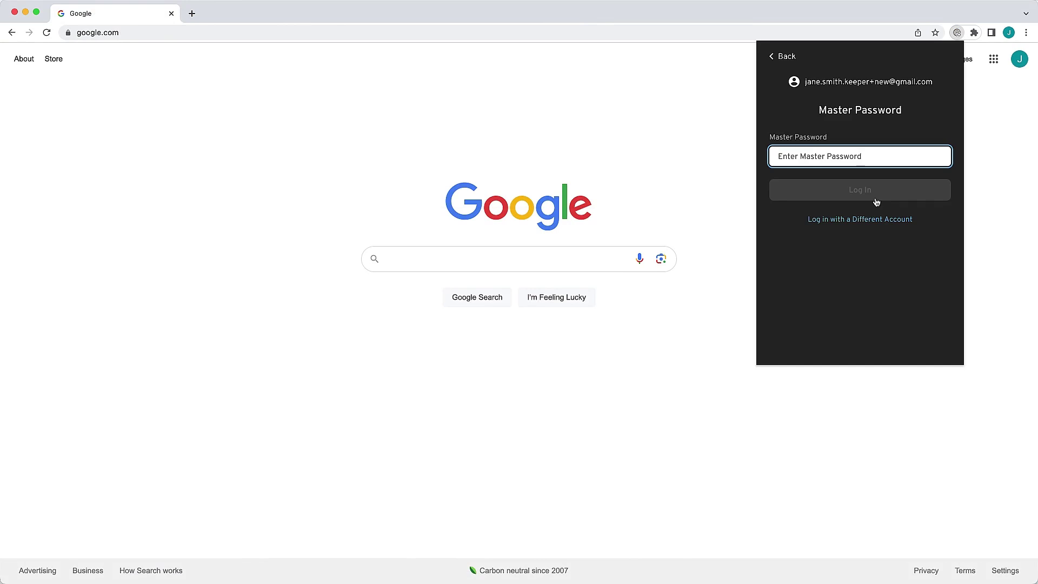
text(•••••••••••)
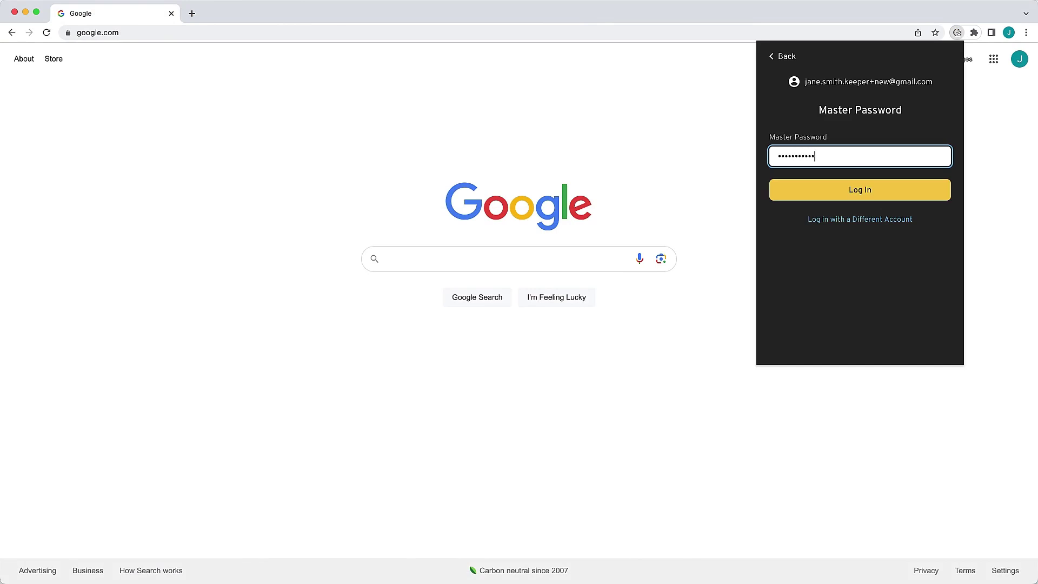
text(••)
key(Return)
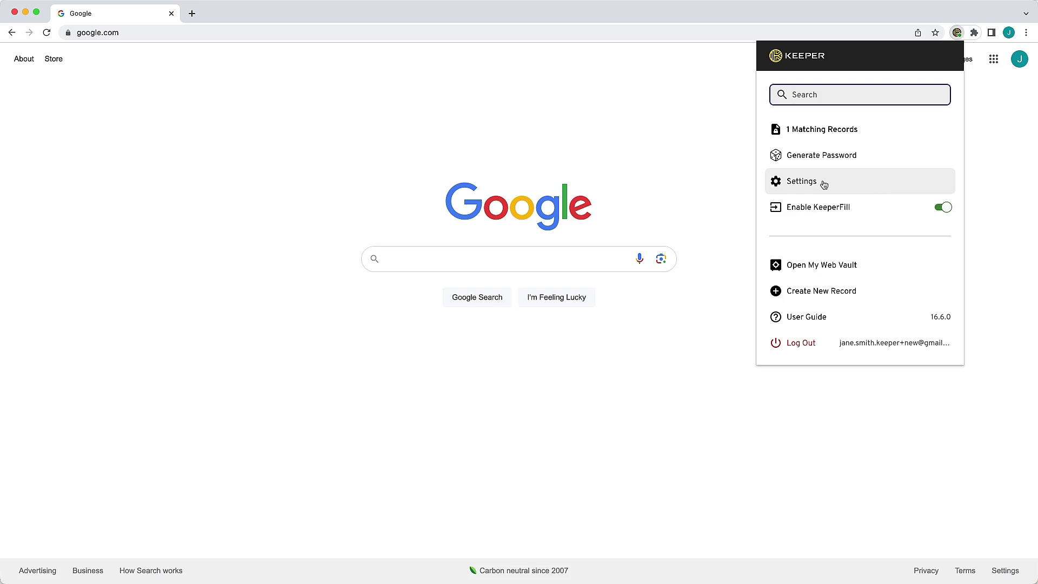
Enable Stay Logged In in KeeperFill's security settings
click(792, 185)
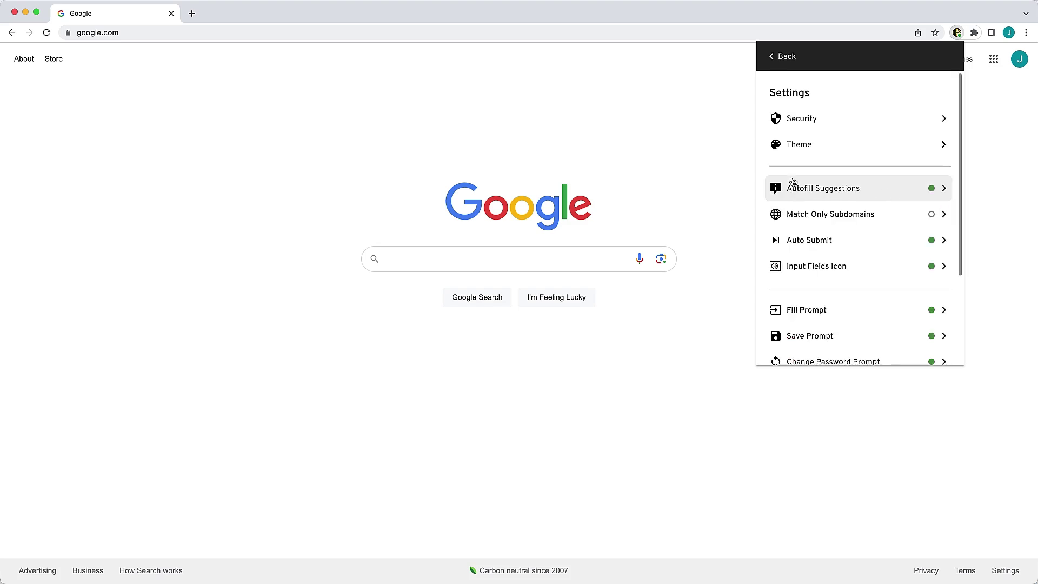
click(795, 120)
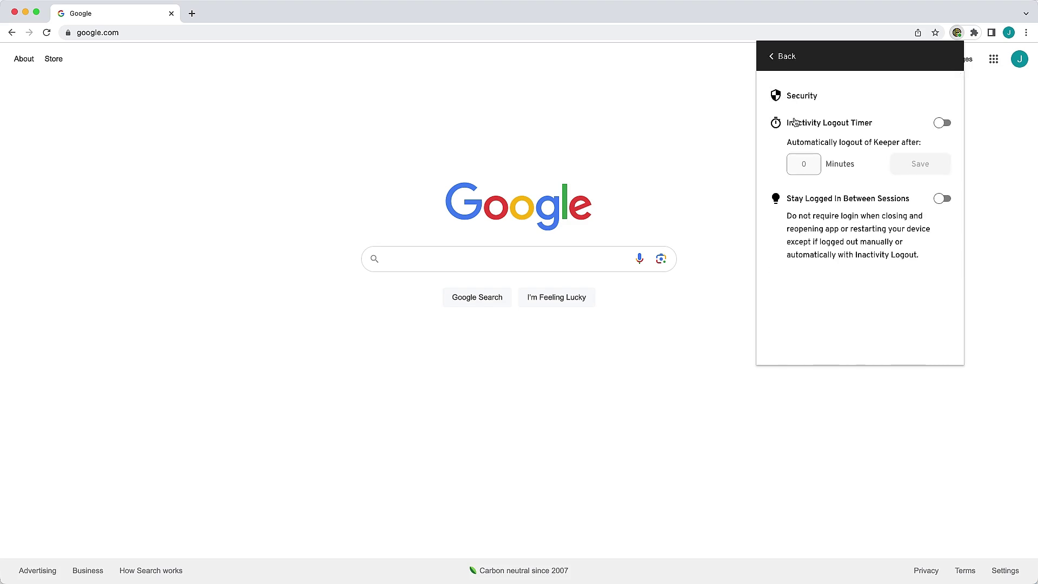
click(942, 201)
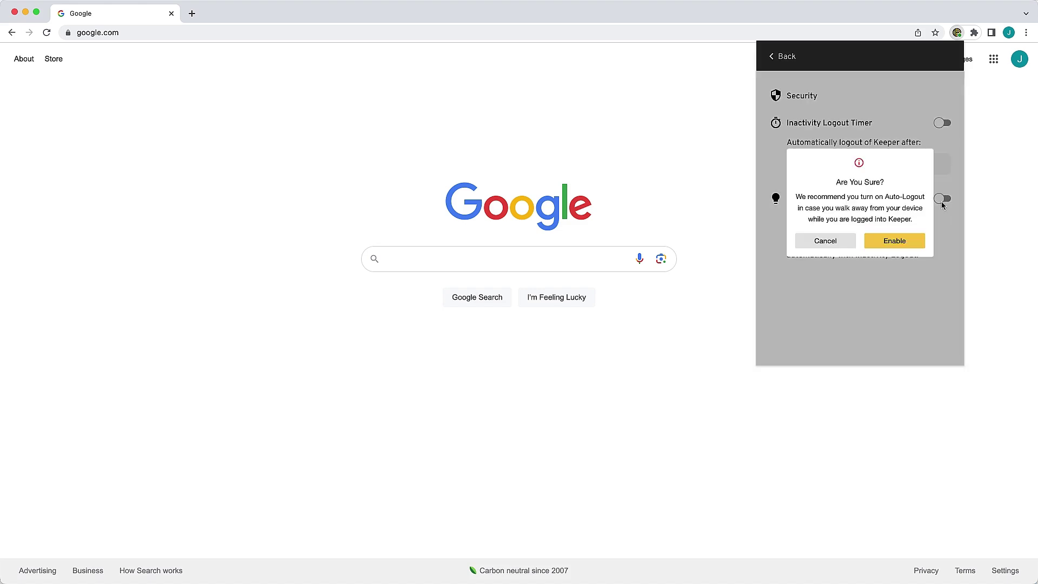
click(893, 240)
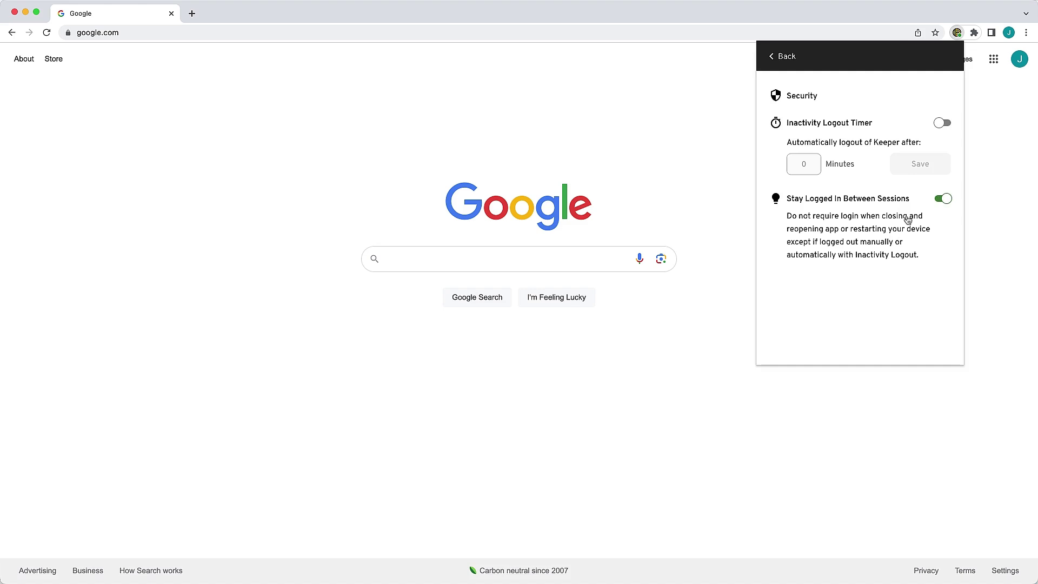
Save a 60-minute Inactivity Logout Timer and return to the main menu
click(943, 124)
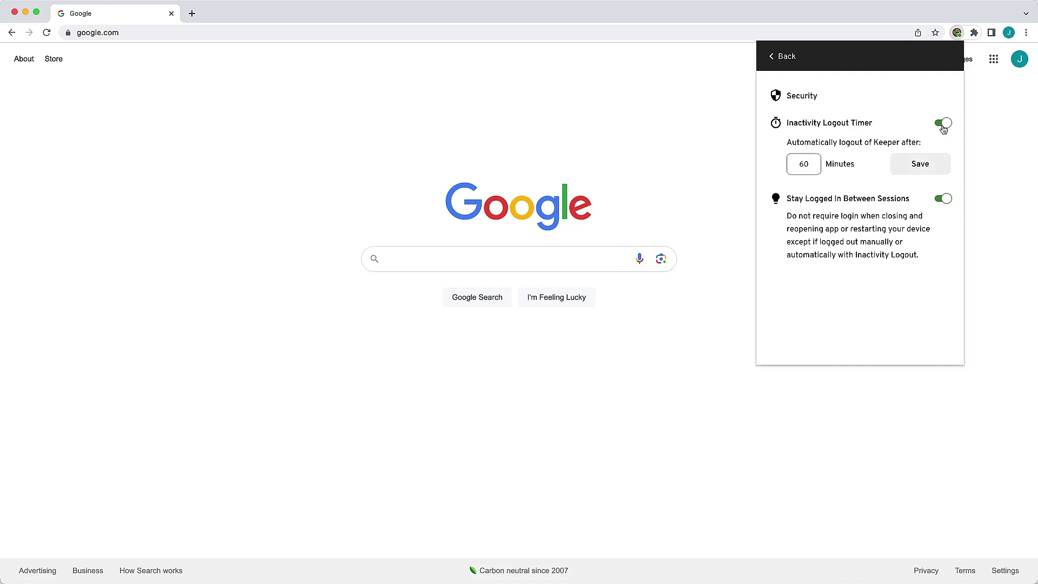
click(919, 165)
click(788, 63)
click(786, 65)
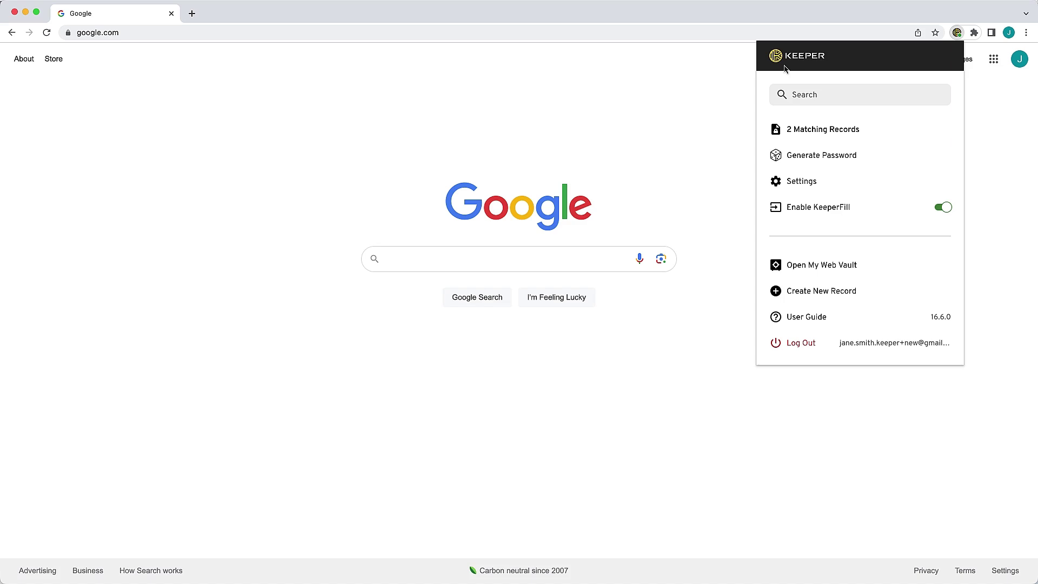
Search 'tw' to view the Twitter record, then list the Google and Google Play matches
click(809, 91)
text(tw)
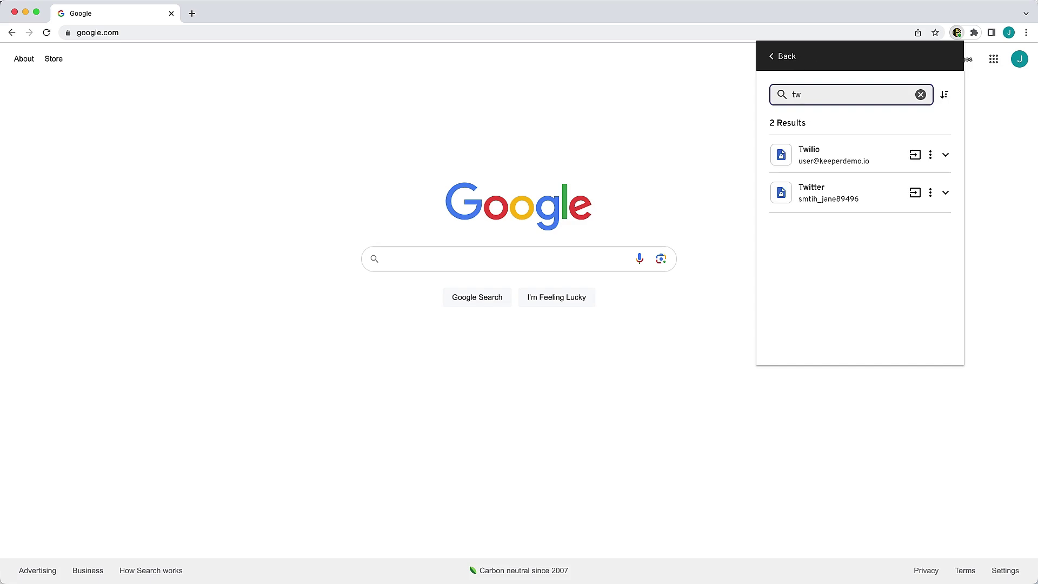
click(833, 198)
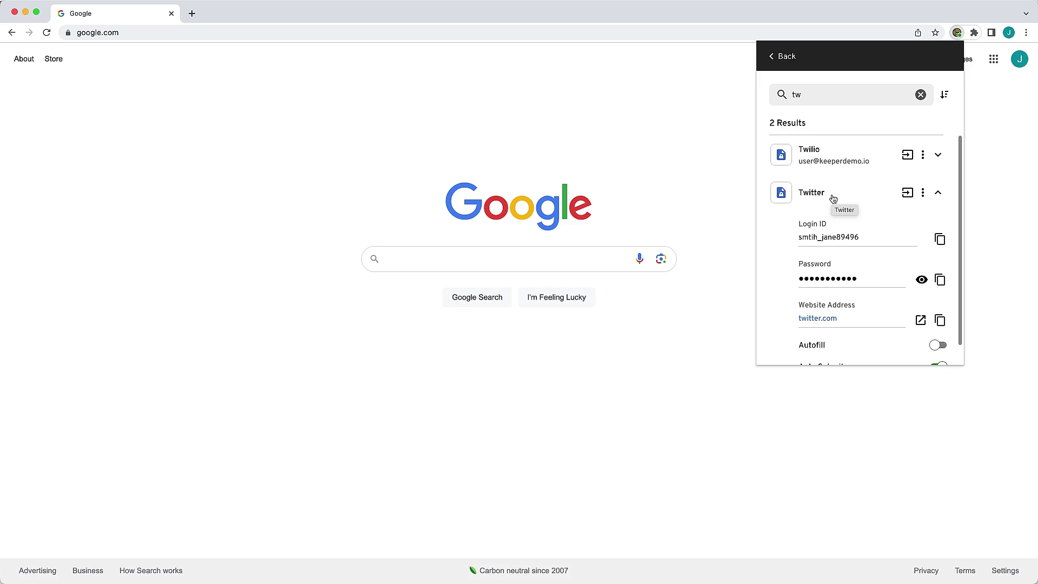
click(920, 94)
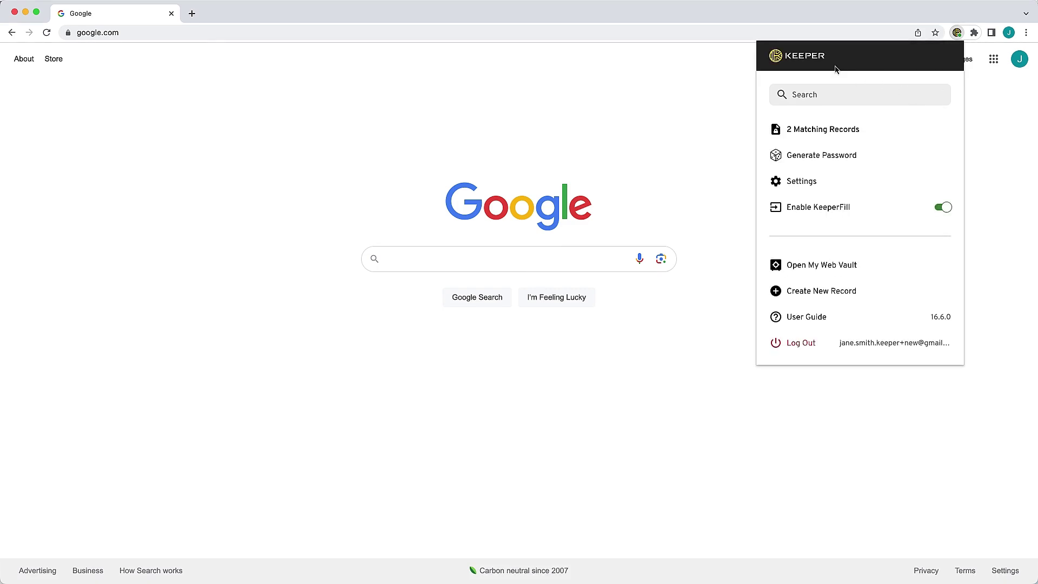
click(834, 129)
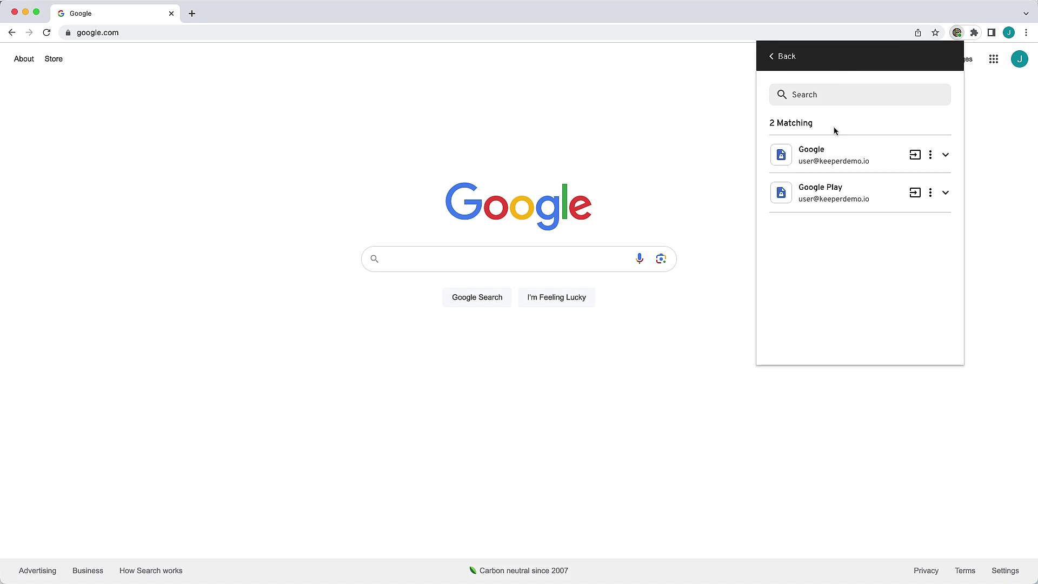
Generate a strong 20-character password in KeeperFill
click(786, 58)
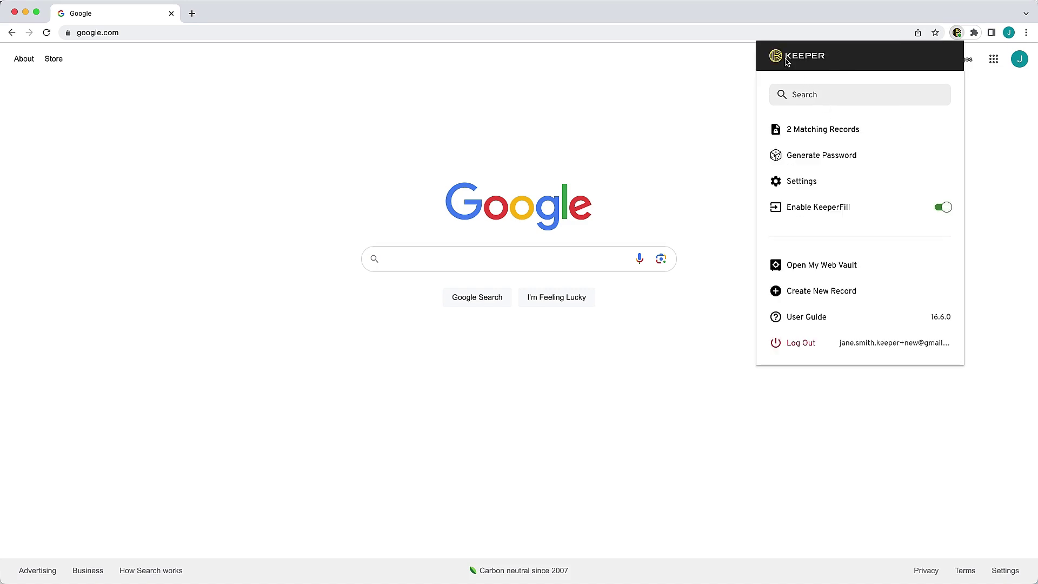
click(816, 154)
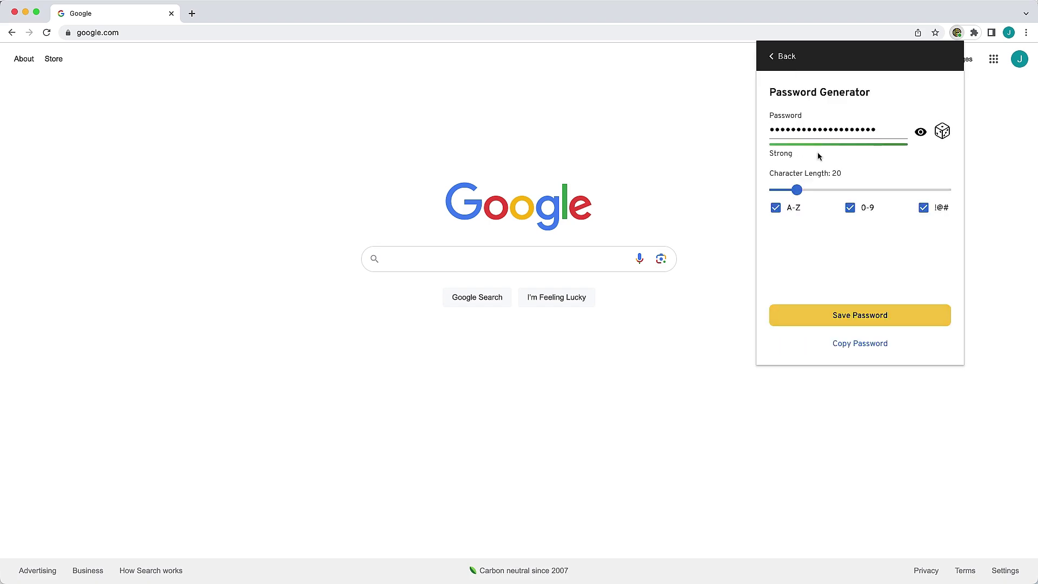
click(790, 59)
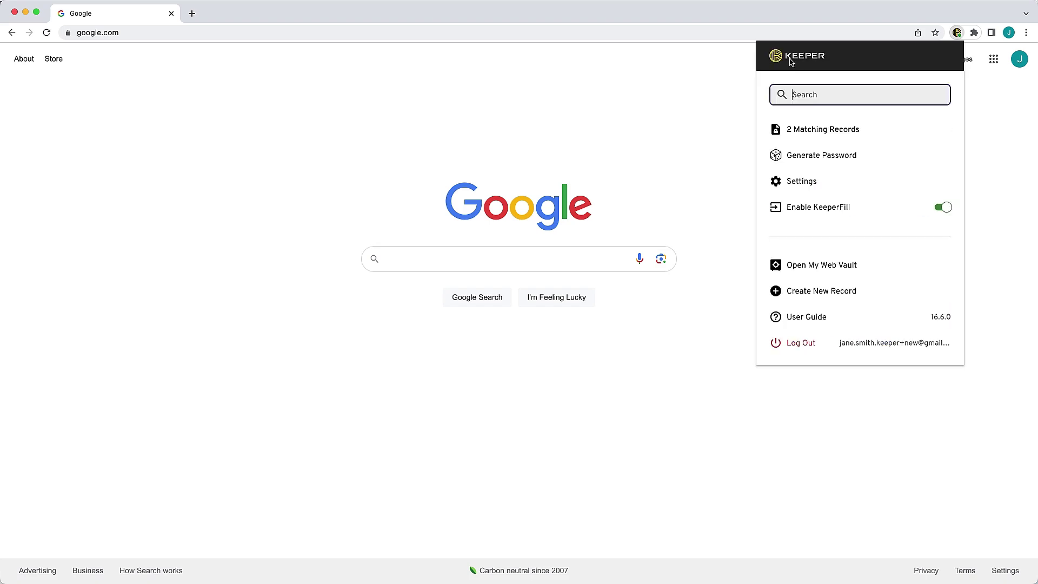
Review KeeperFill's settings, then start a new record in the web vault
click(817, 181)
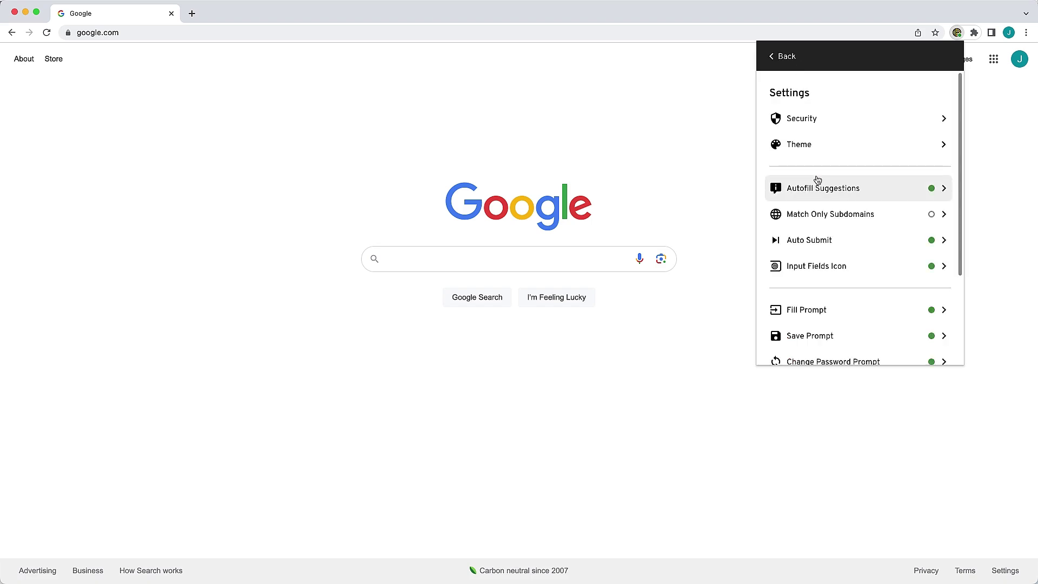
scroll(817, 181, down, 5)
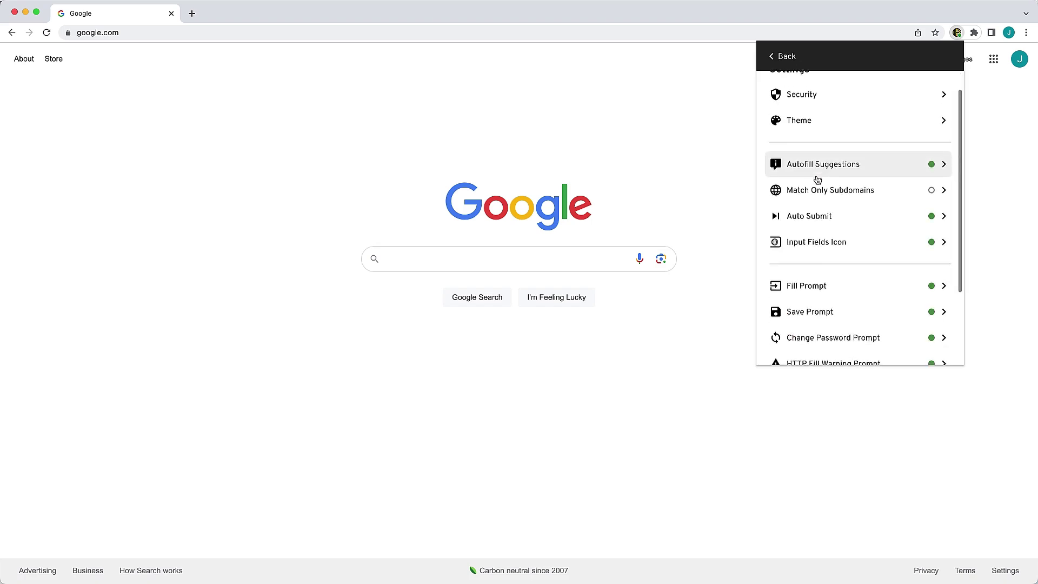
scroll(816, 178, up, 5)
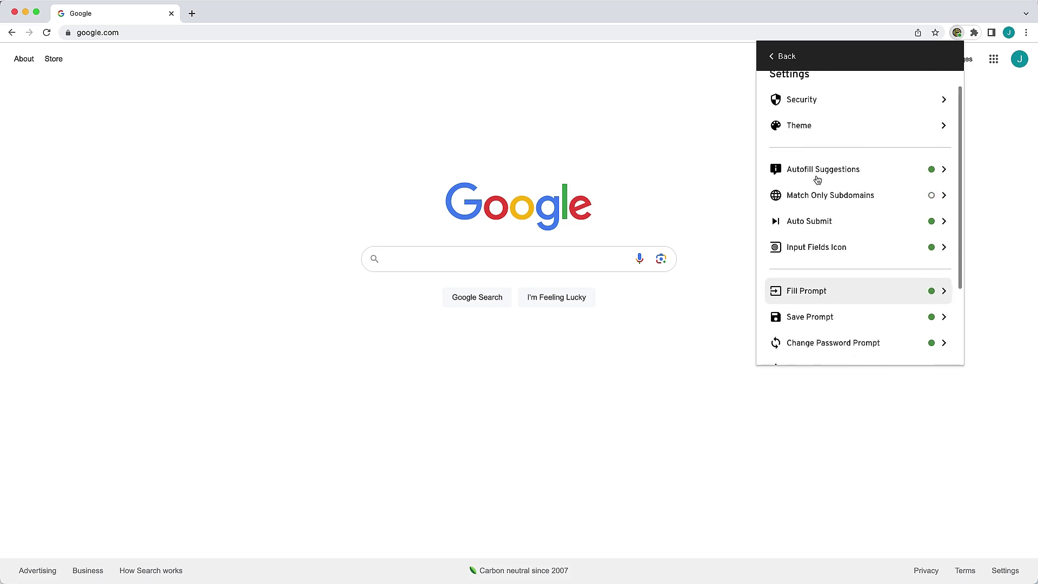
click(794, 58)
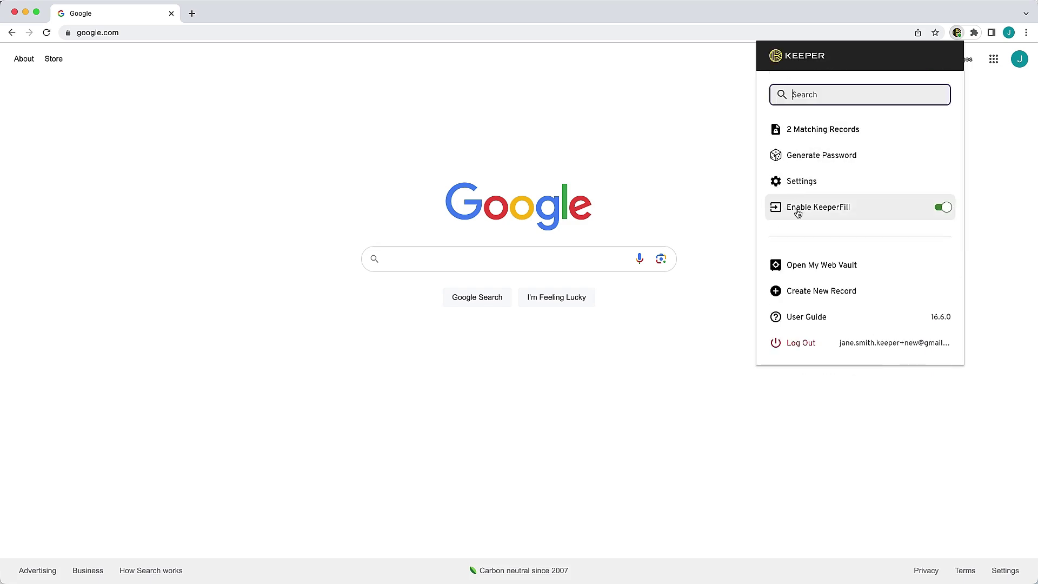
click(808, 292)
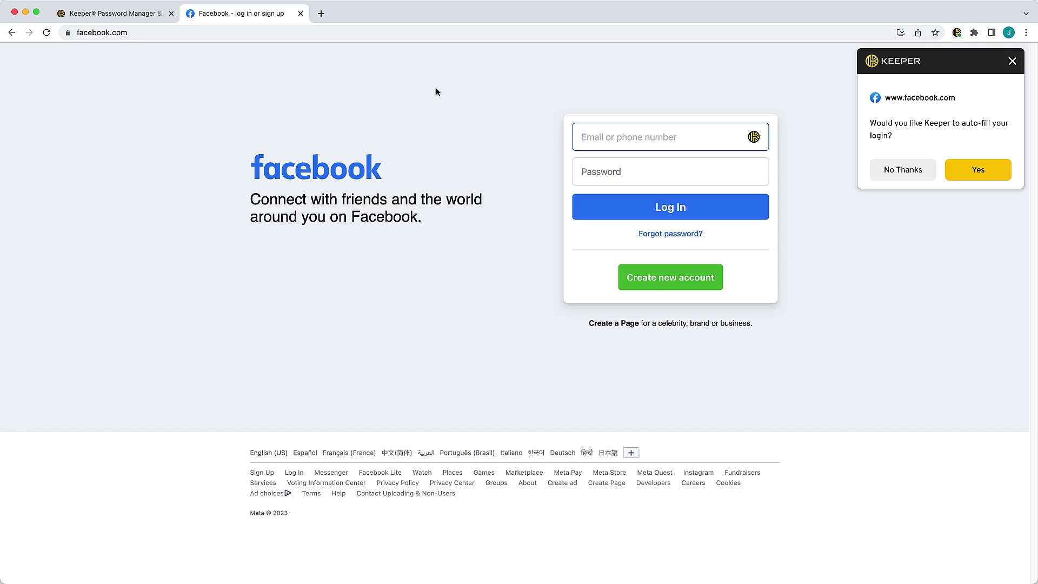
Accept Keeper's prompt to auto-fill and submit the Facebook email and password
click(991, 178)
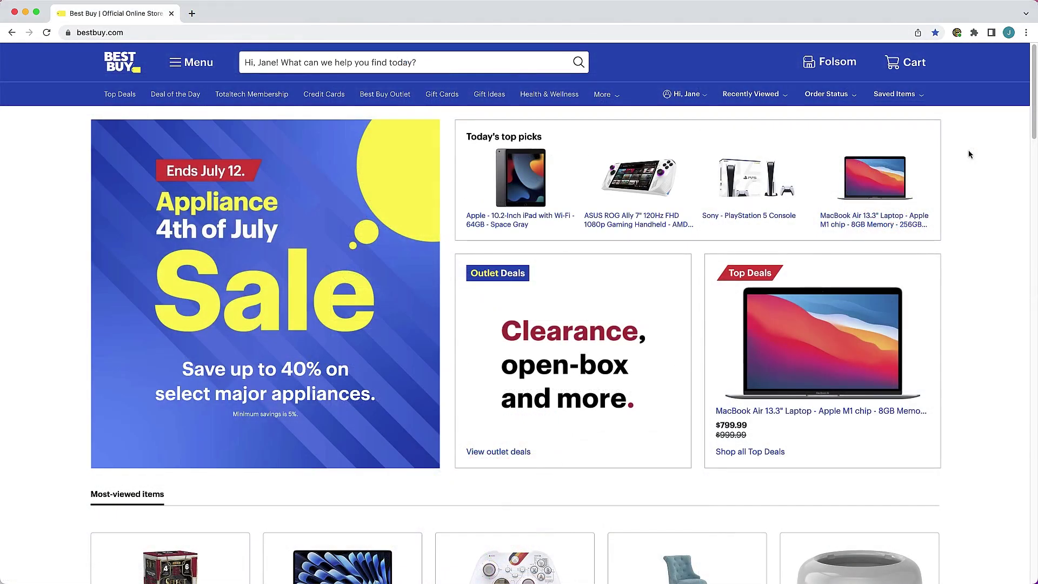
Expand the matching Best Buy record to see its passkey username and relying party
click(957, 33)
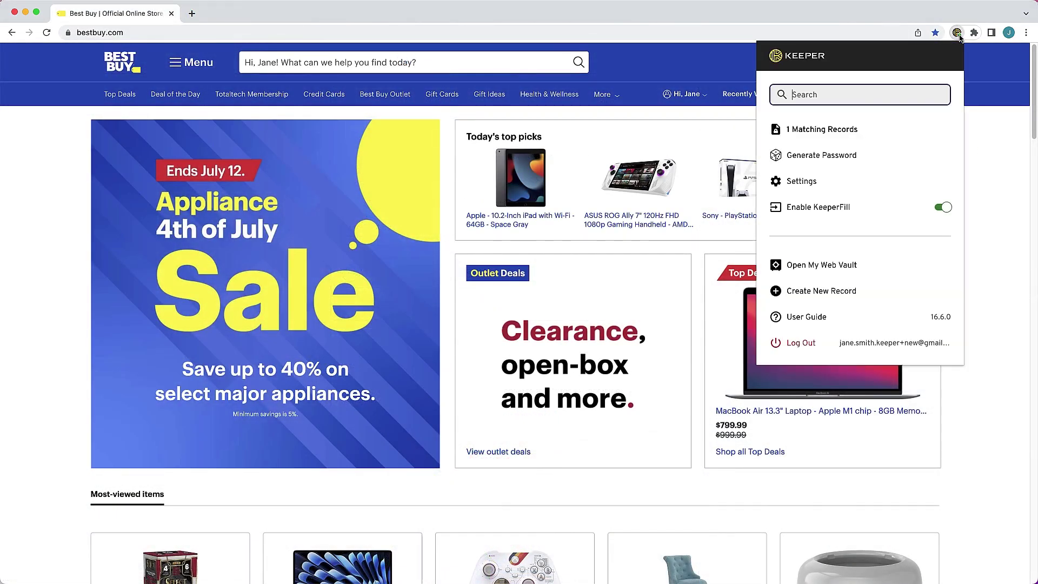
click(849, 137)
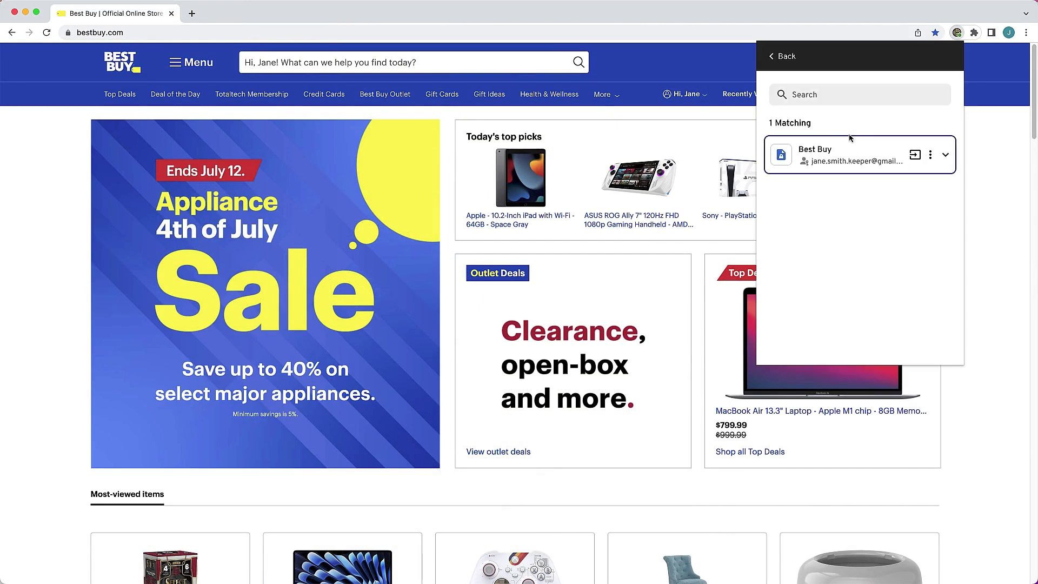
click(945, 155)
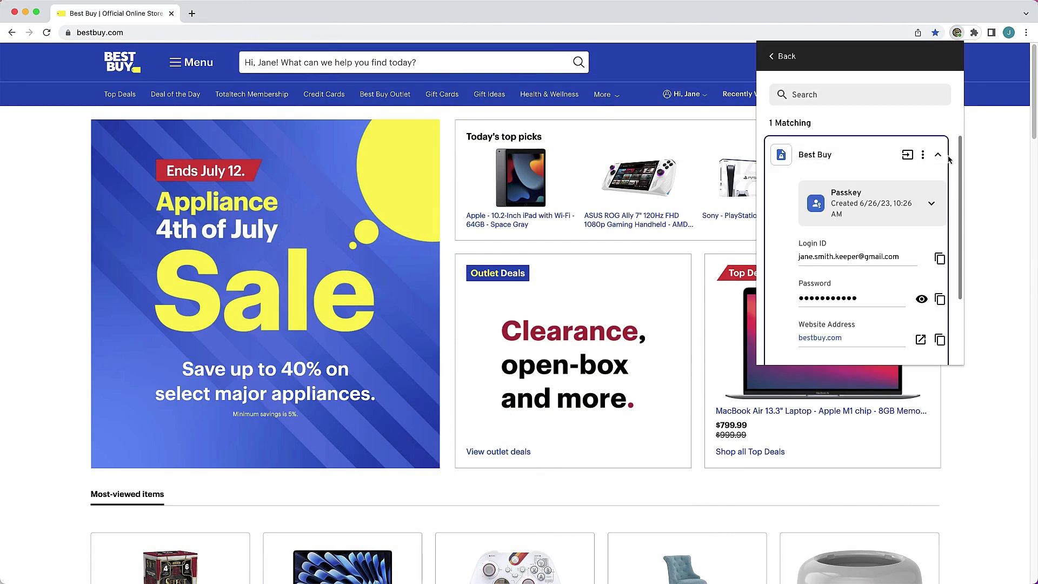
click(931, 204)
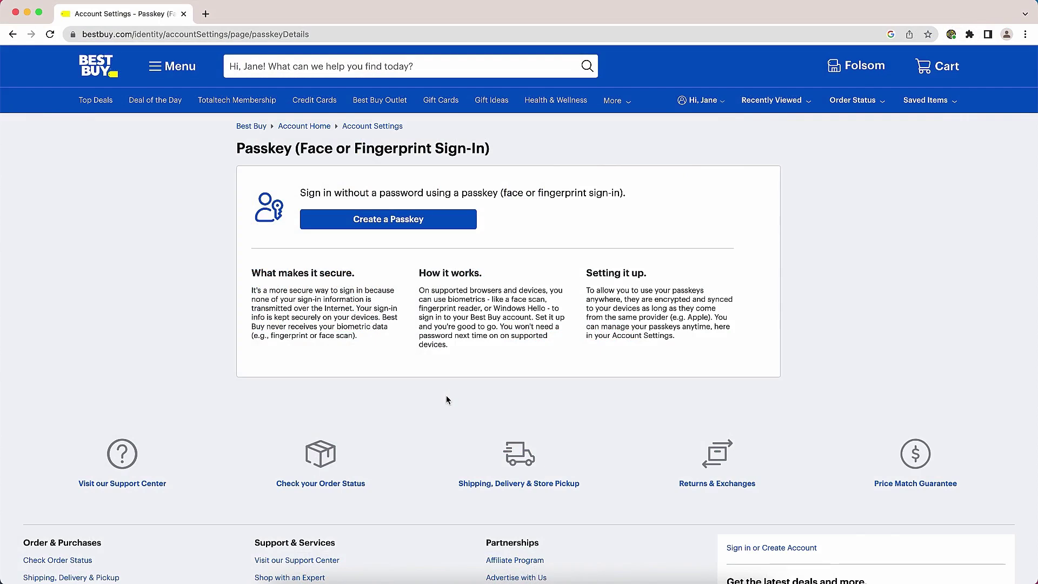
Save a new Best Buy passkey into the existing Keeper record, then sign in using it
click(386, 223)
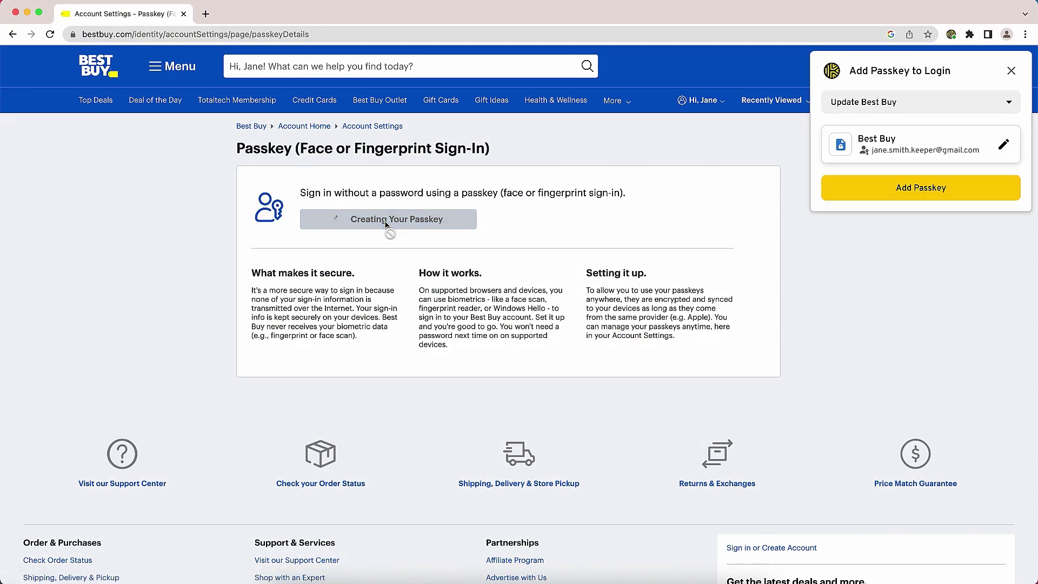
click(857, 198)
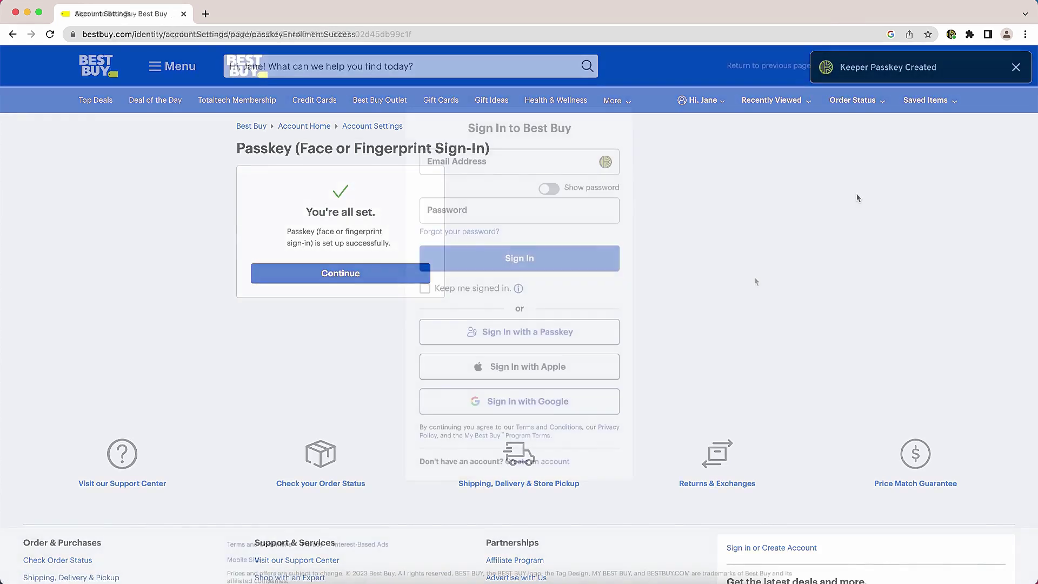
click(582, 333)
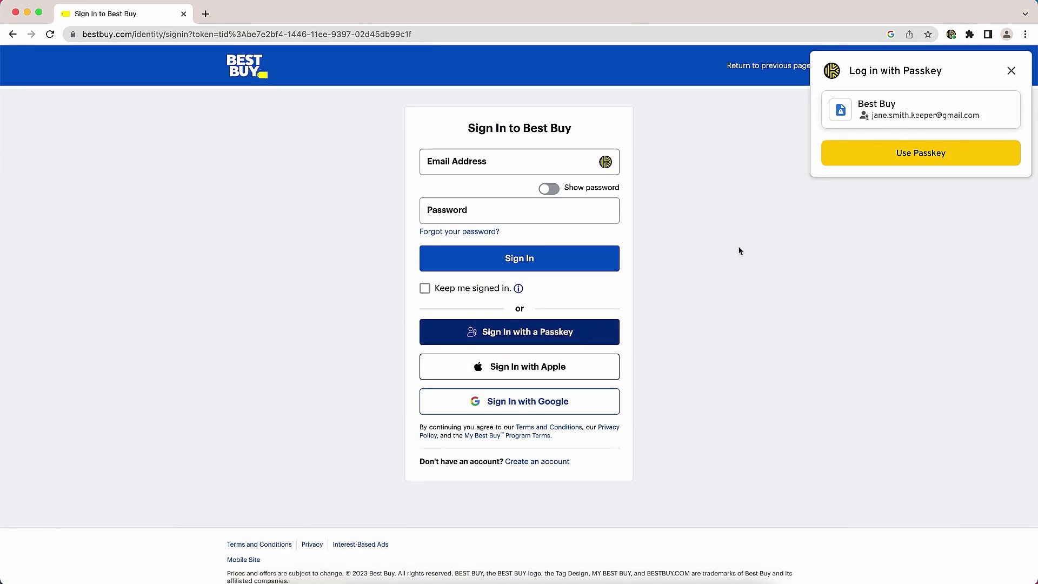
click(881, 162)
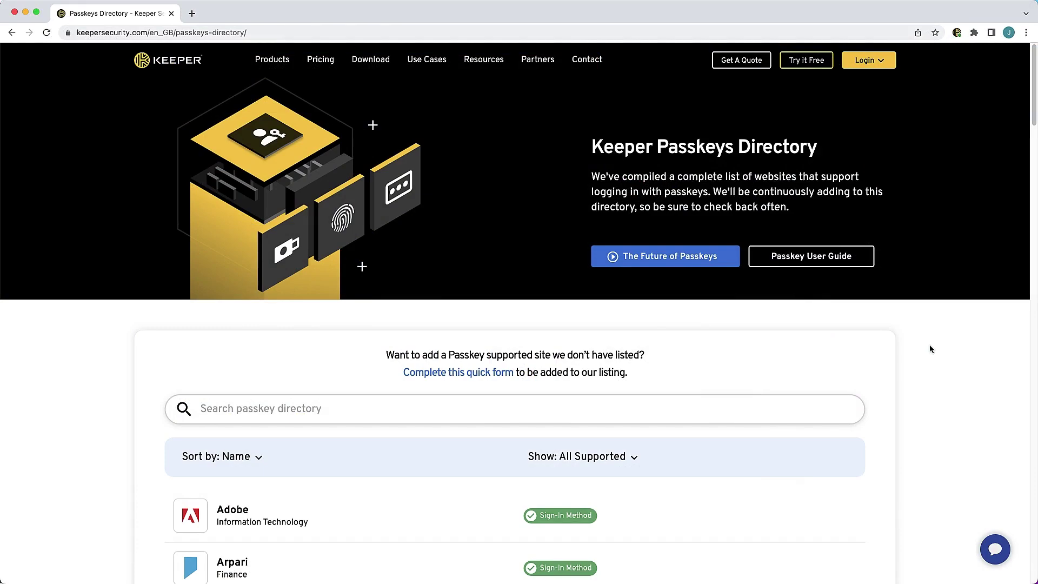
Scroll the Passkeys Directory past Daylite and Dinero until DocuSign is visible
scroll(929, 349, down, 6)
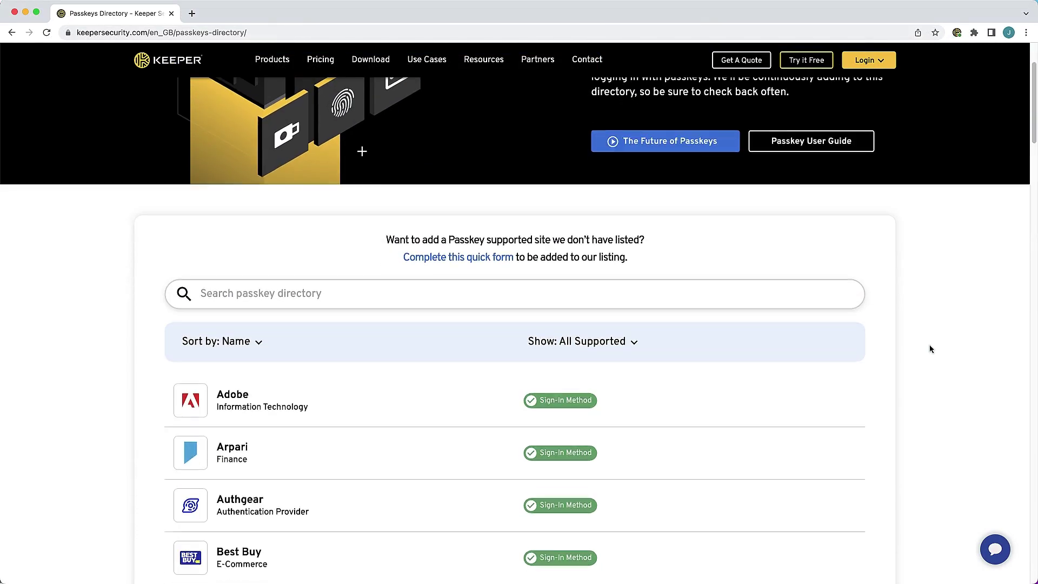
scroll(929, 348, down, 4)
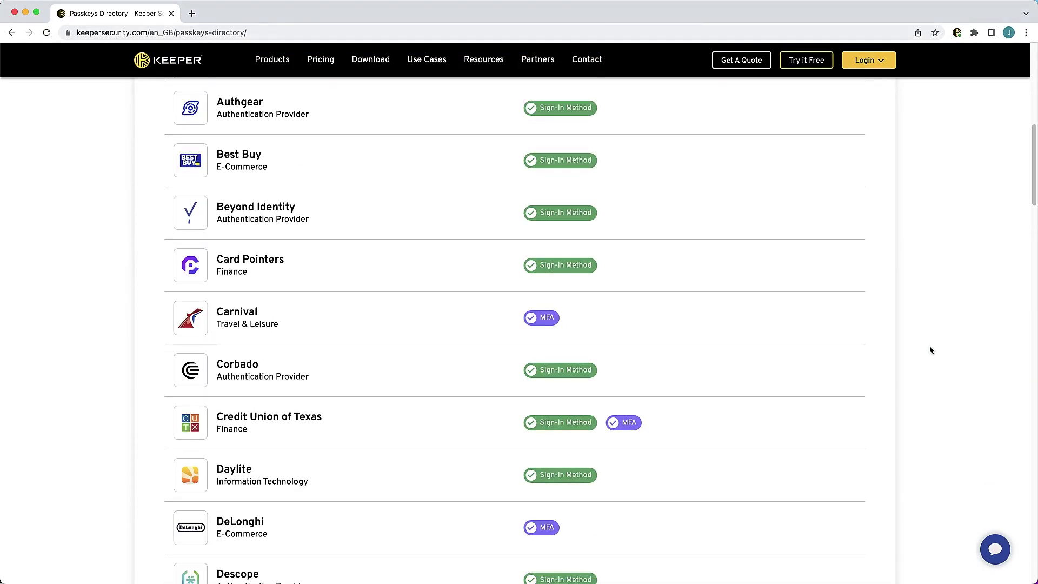
scroll(930, 349, down, 6)
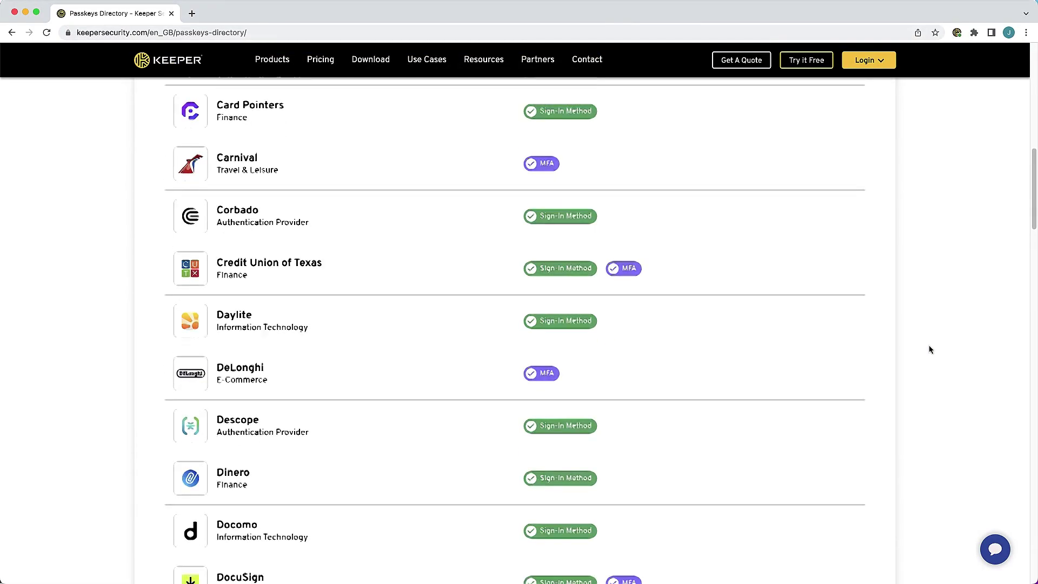
scroll(928, 345, down, 5)
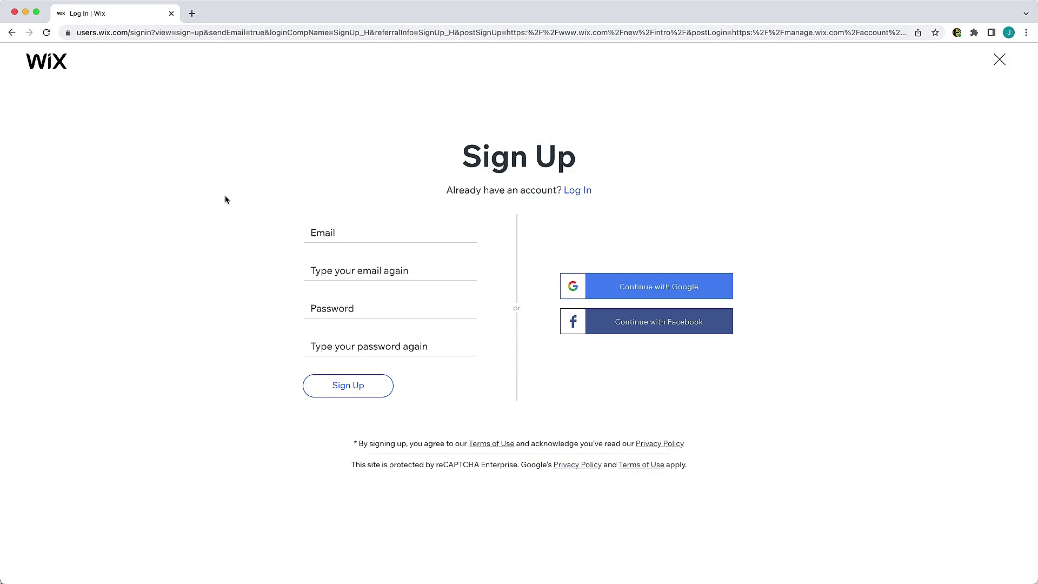
Fill the Wix sign-up Email field with the saved email address
click(314, 231)
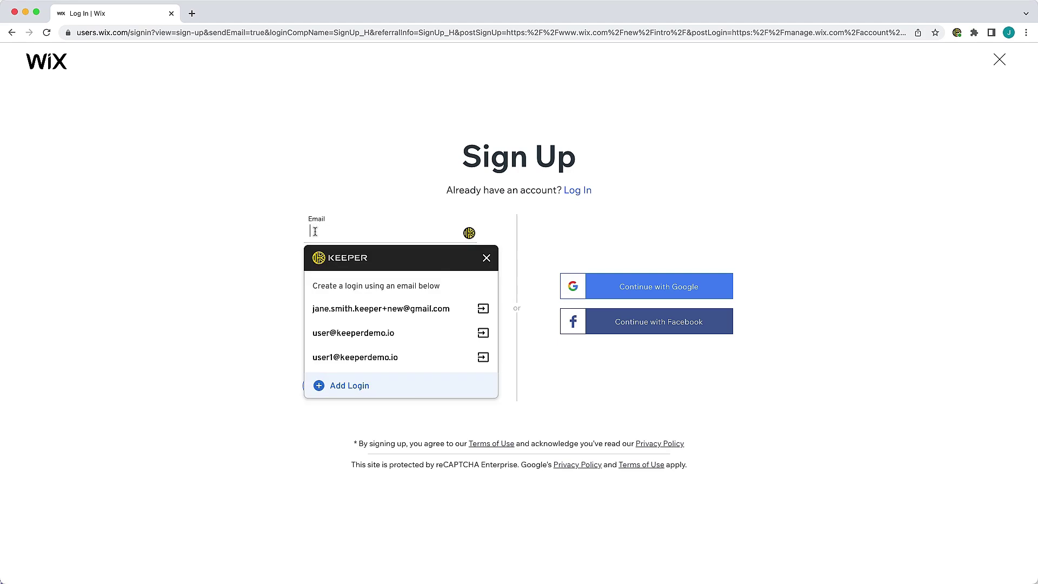
click(332, 333)
text(user)
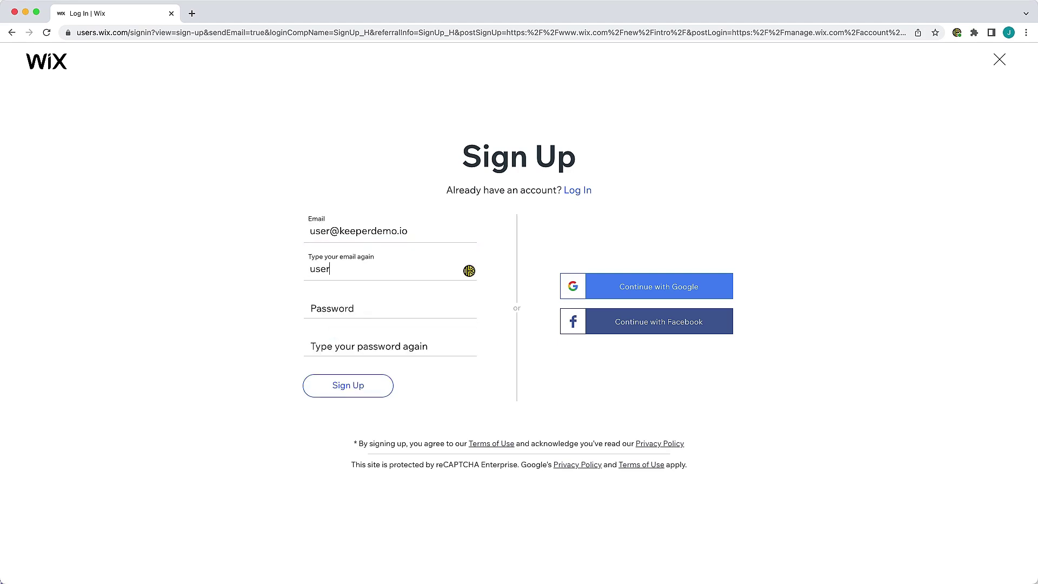
text(@keeperdemo.io)
Fill a generated strong password and save the new Wix login to the Business folder
click(337, 311)
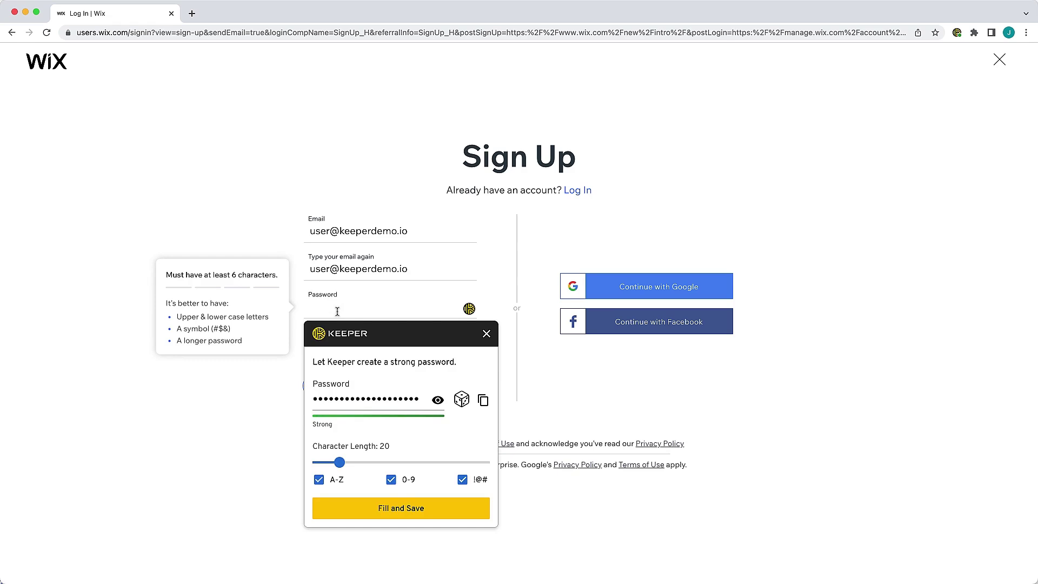
click(352, 508)
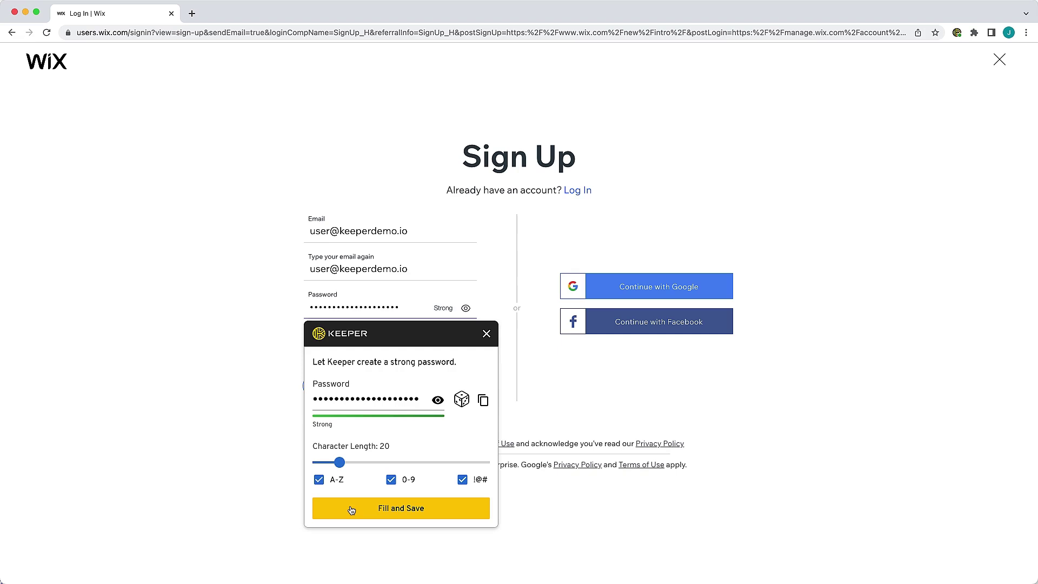
click(351, 508)
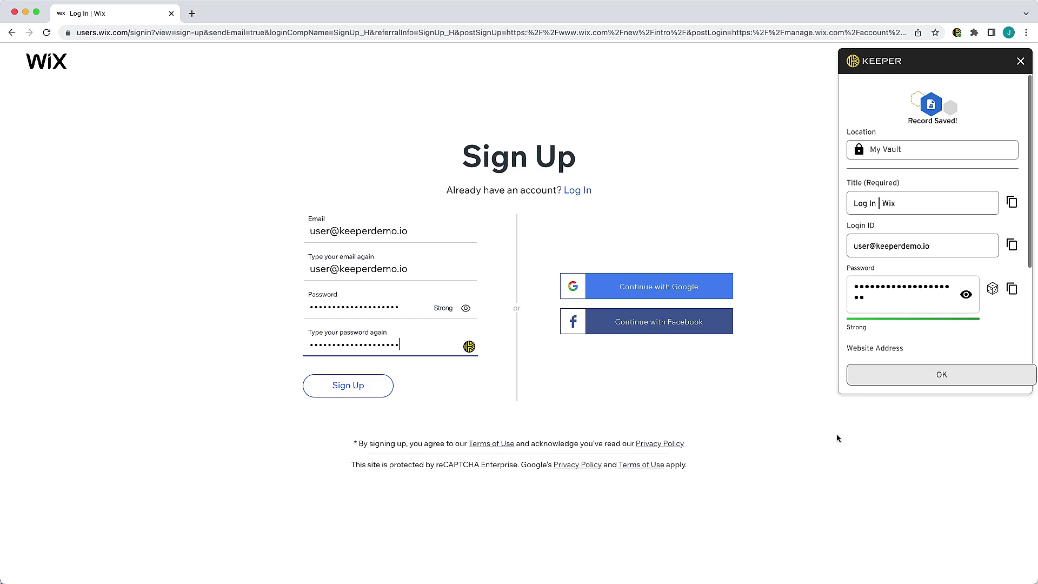
click(927, 151)
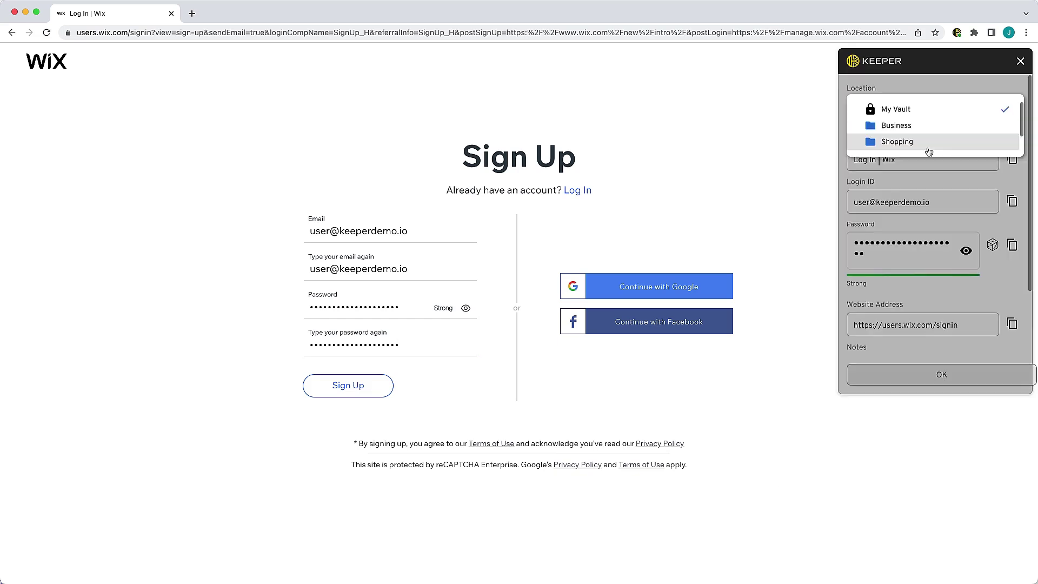
click(889, 128)
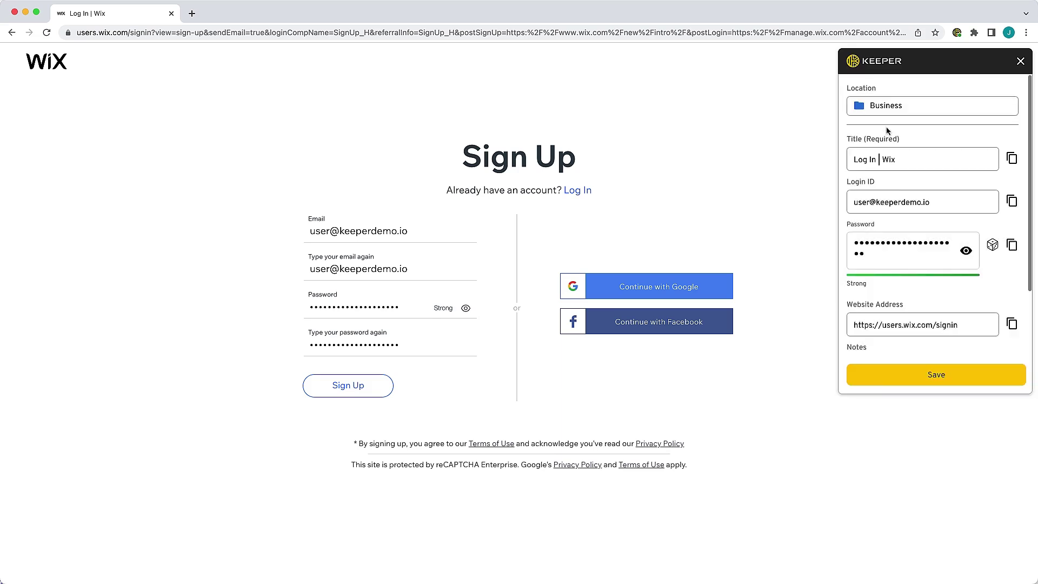
click(925, 380)
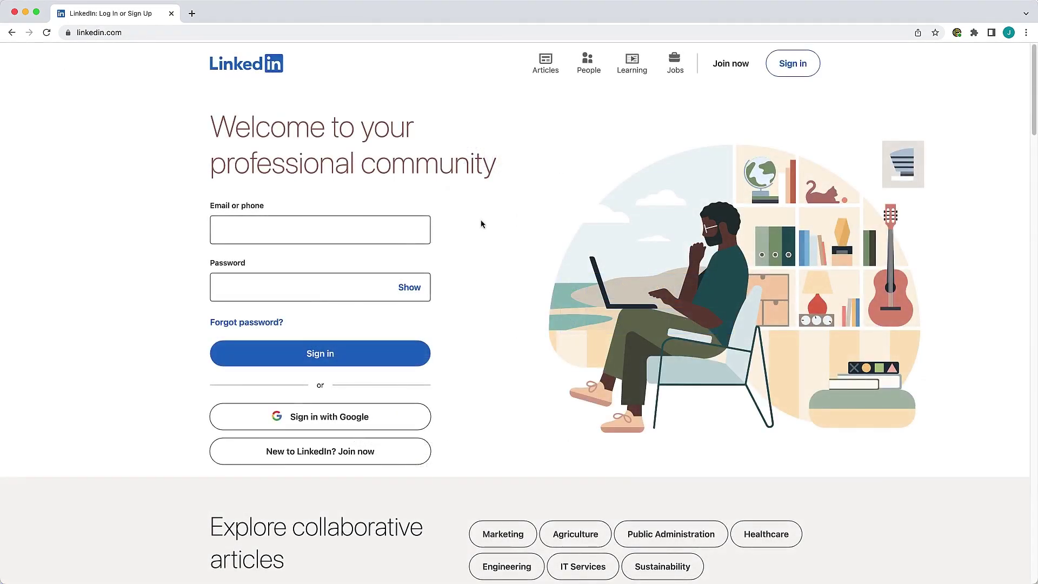
Show the matching LinkedIn login from the Email or phone field and expand its details
click(414, 231)
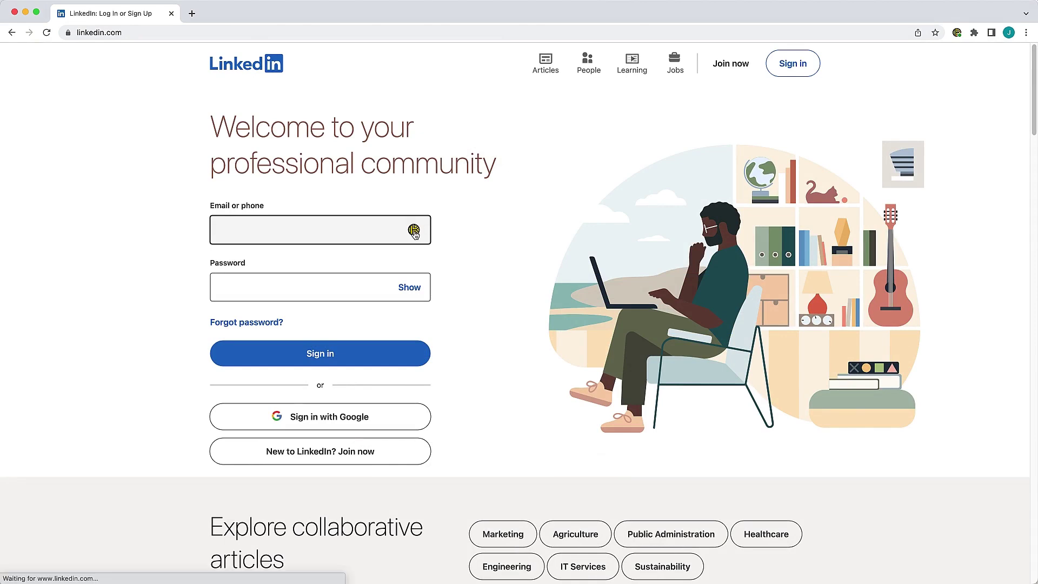
click(414, 231)
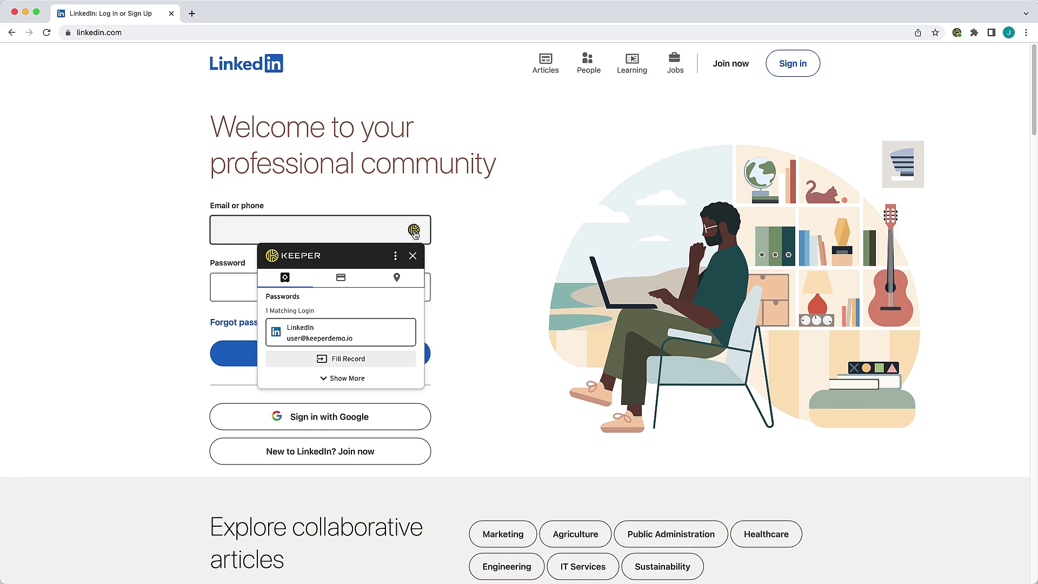
click(395, 256)
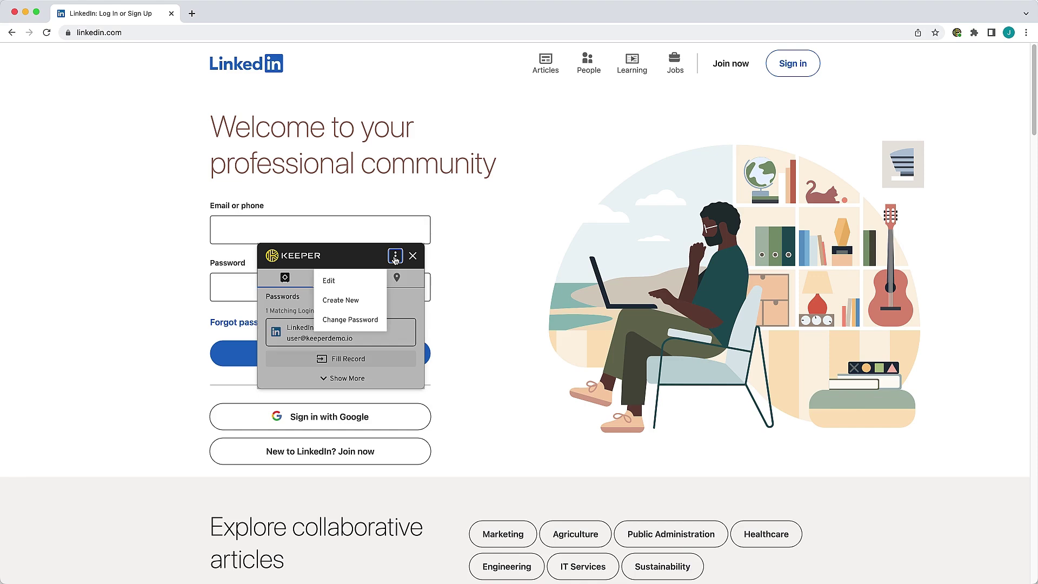
click(353, 257)
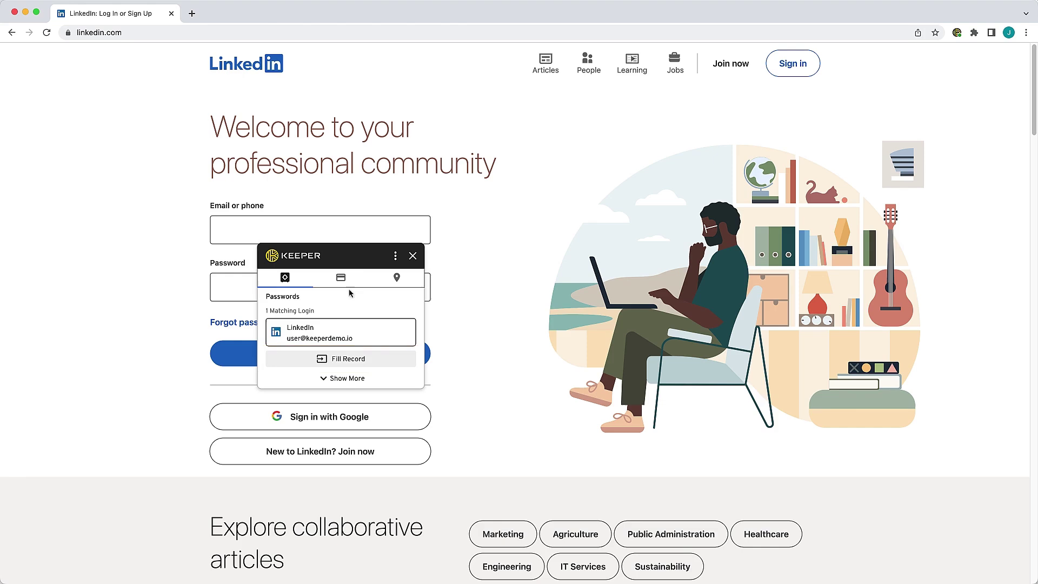
click(342, 383)
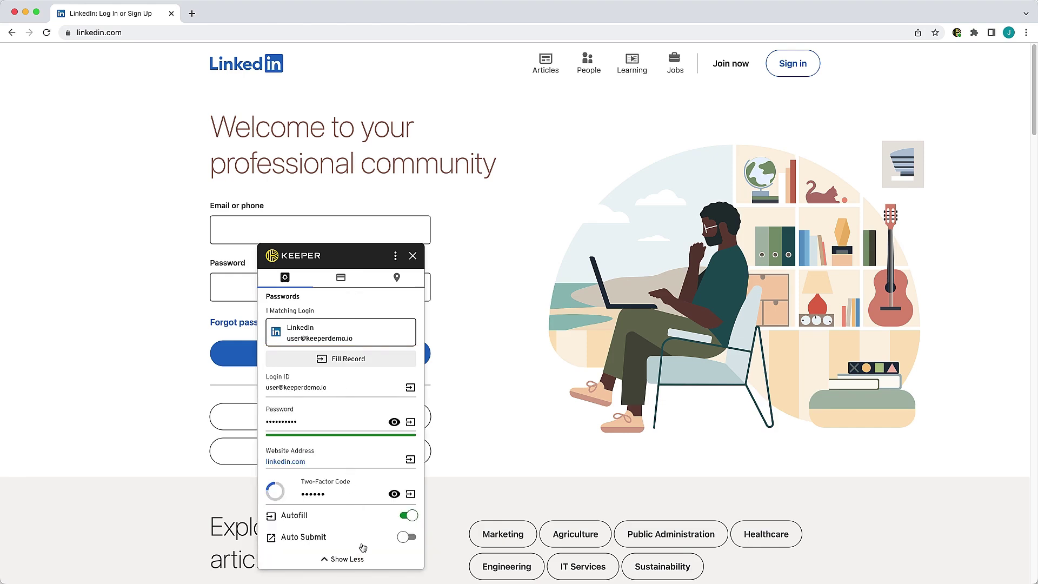
Switch the LinkedIn login's Autofill off, keep Auto Submit off, and reveal its two-factor code
click(407, 538)
click(411, 517)
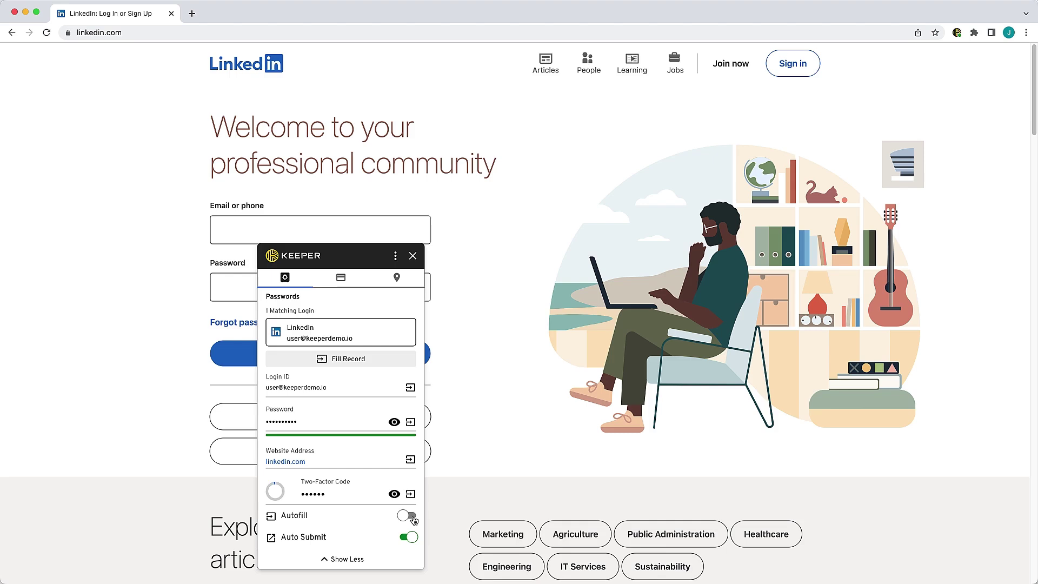
click(411, 537)
click(394, 494)
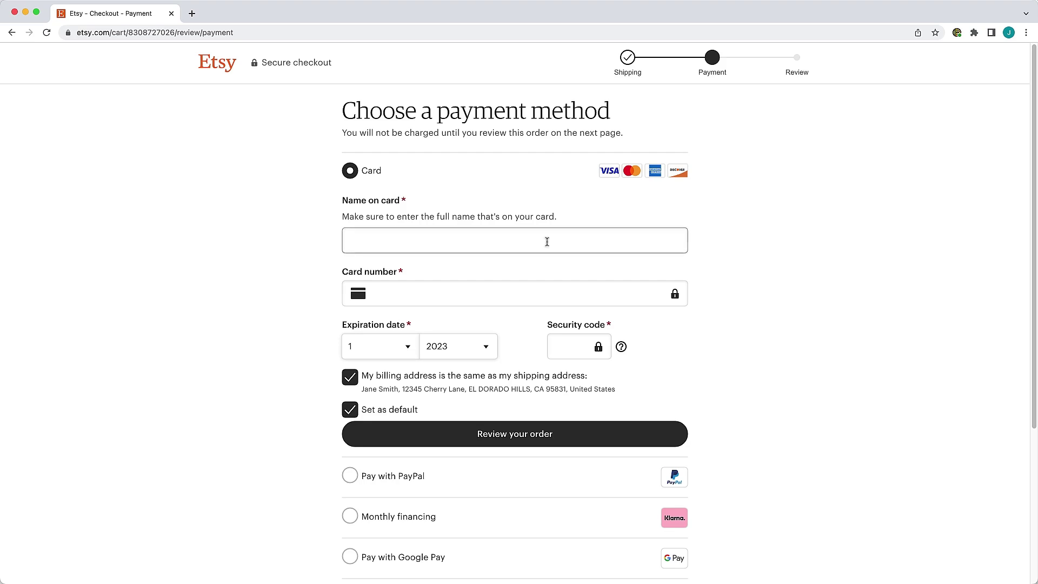
From Name on card, open Keeper > Payment Card > Chase Credit Card to reach Fill Card
click(500, 241)
right_click(500, 243)
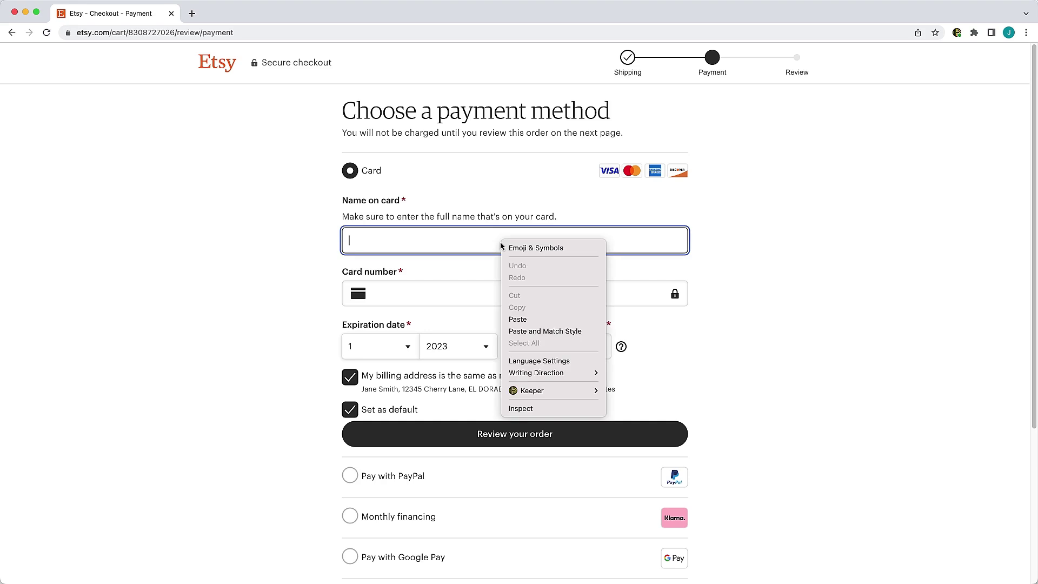
mouse_move(577, 394)
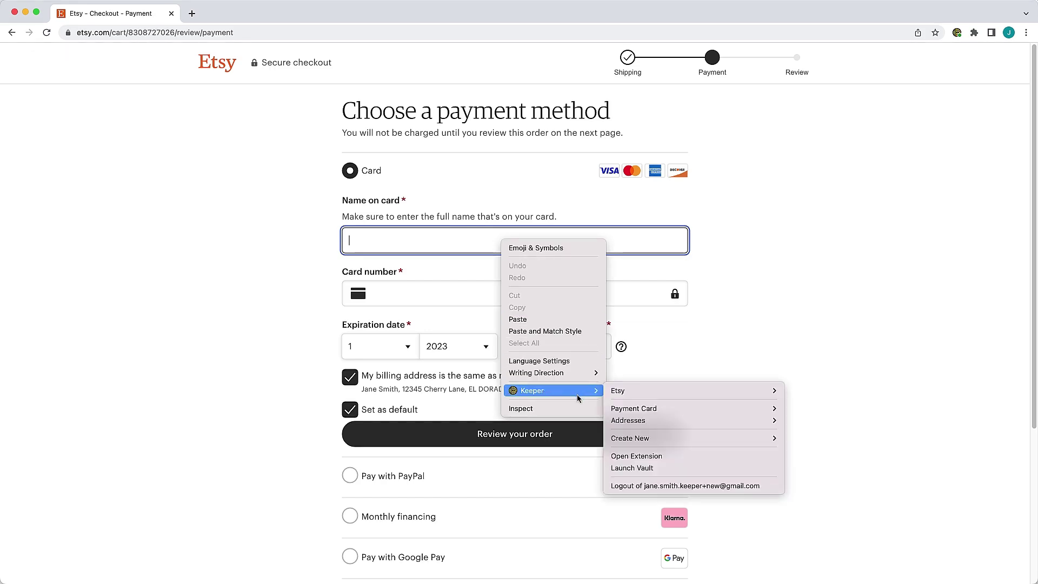
mouse_move(634, 409)
mouse_move(837, 412)
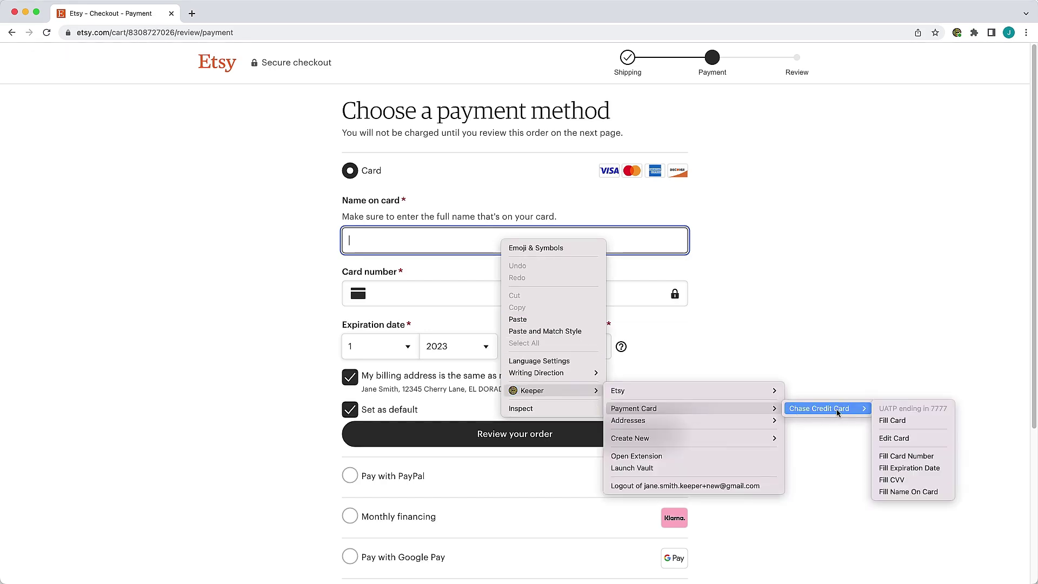